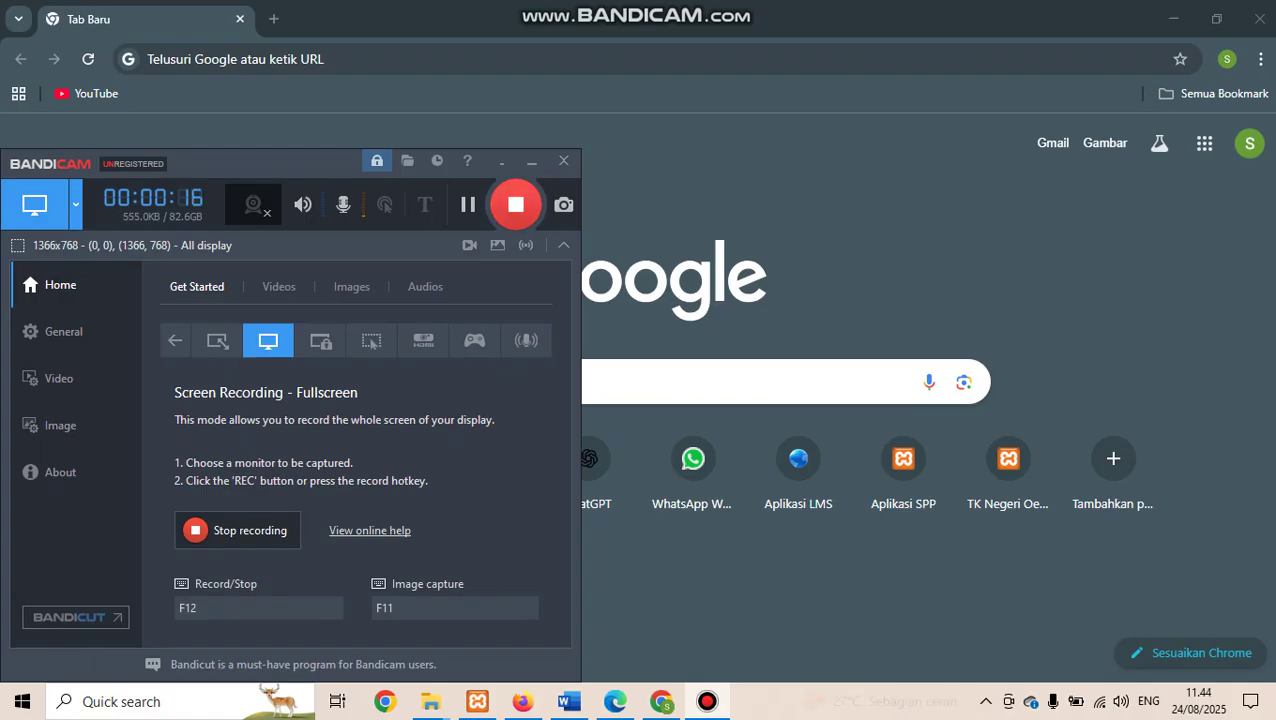
Open the Apotek Bersama login page at localhost/apotekbersama and dismiss the username suggestions
left_click(707, 701)
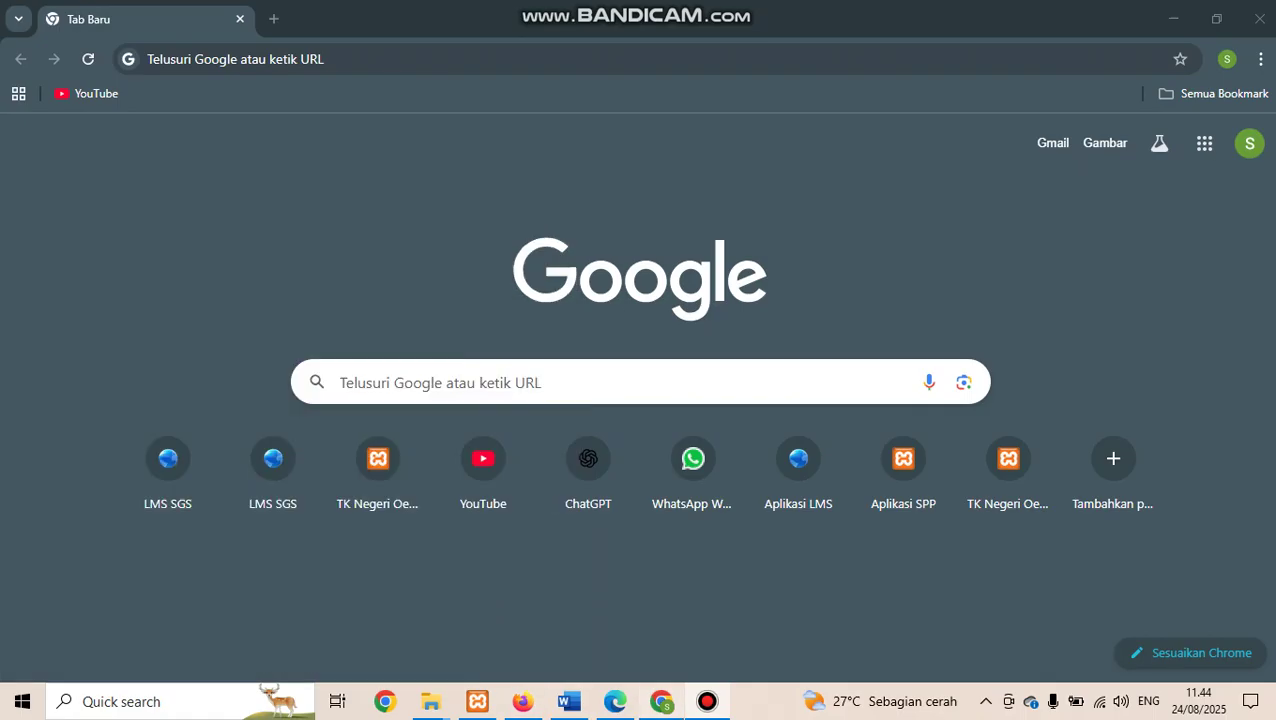
type("loca")
key("BackSpace")
type("cal")
key("Right")
key("BackSpace")
key("BackSpace")
key("BackSpace")
key("BackSpace")
key("BackSpace")
key("BackSpace")
key("BackSpace")
type("ap")
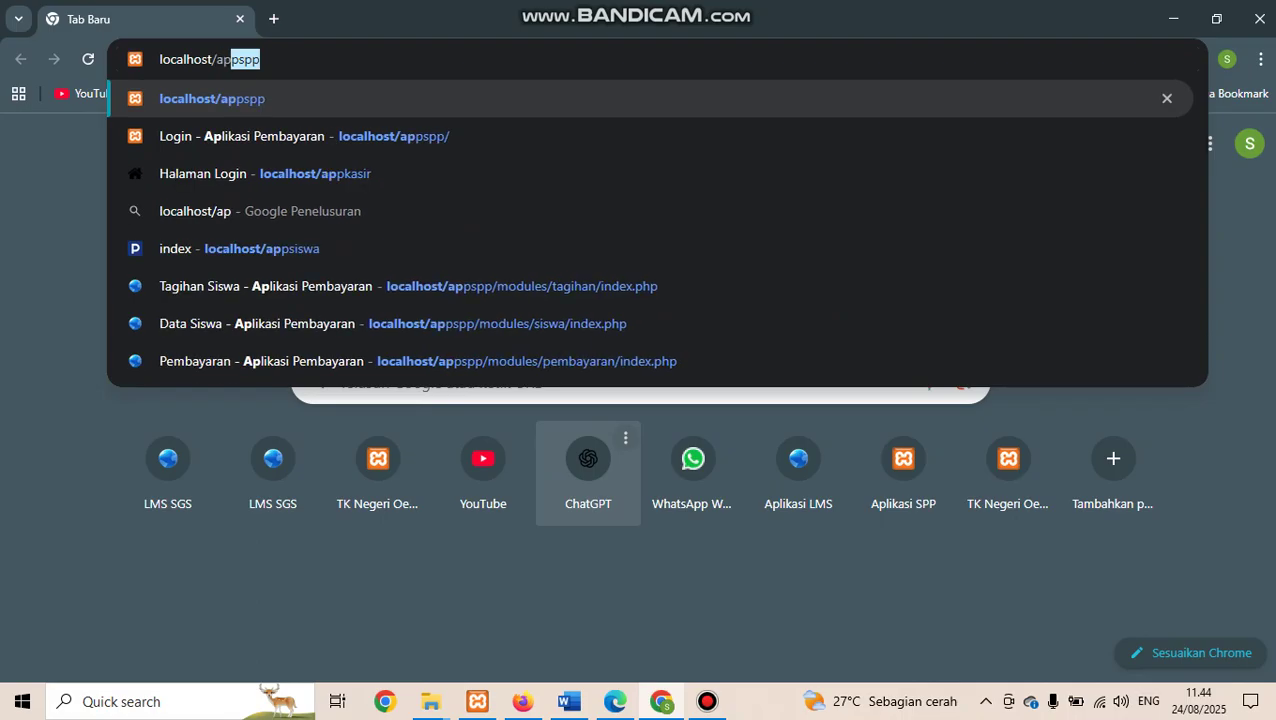
type("ot")
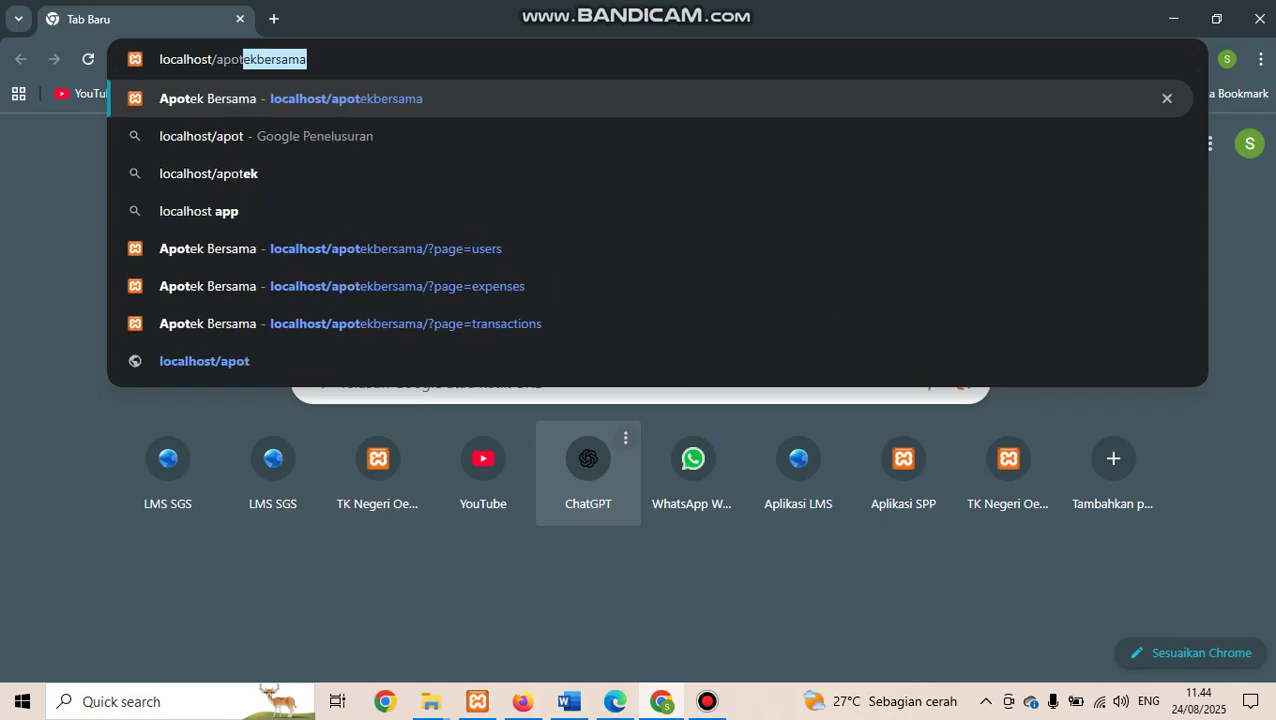
key("Return")
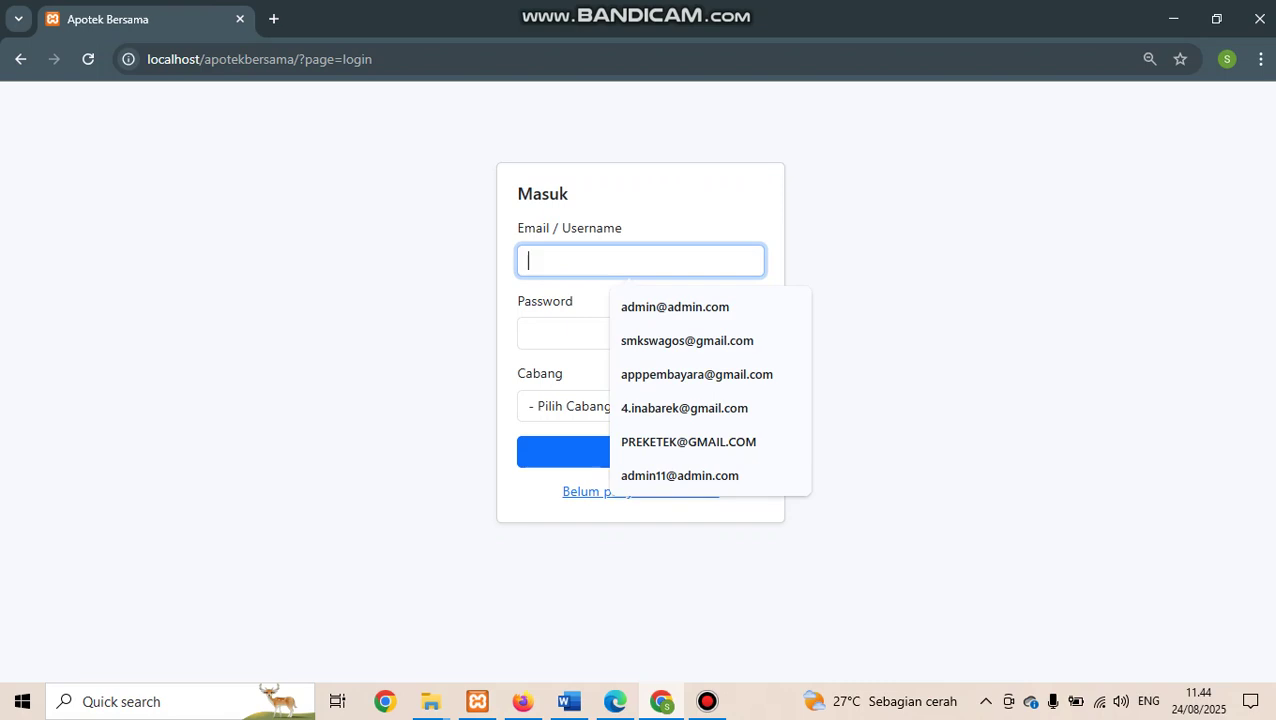
left_click(900, 400)
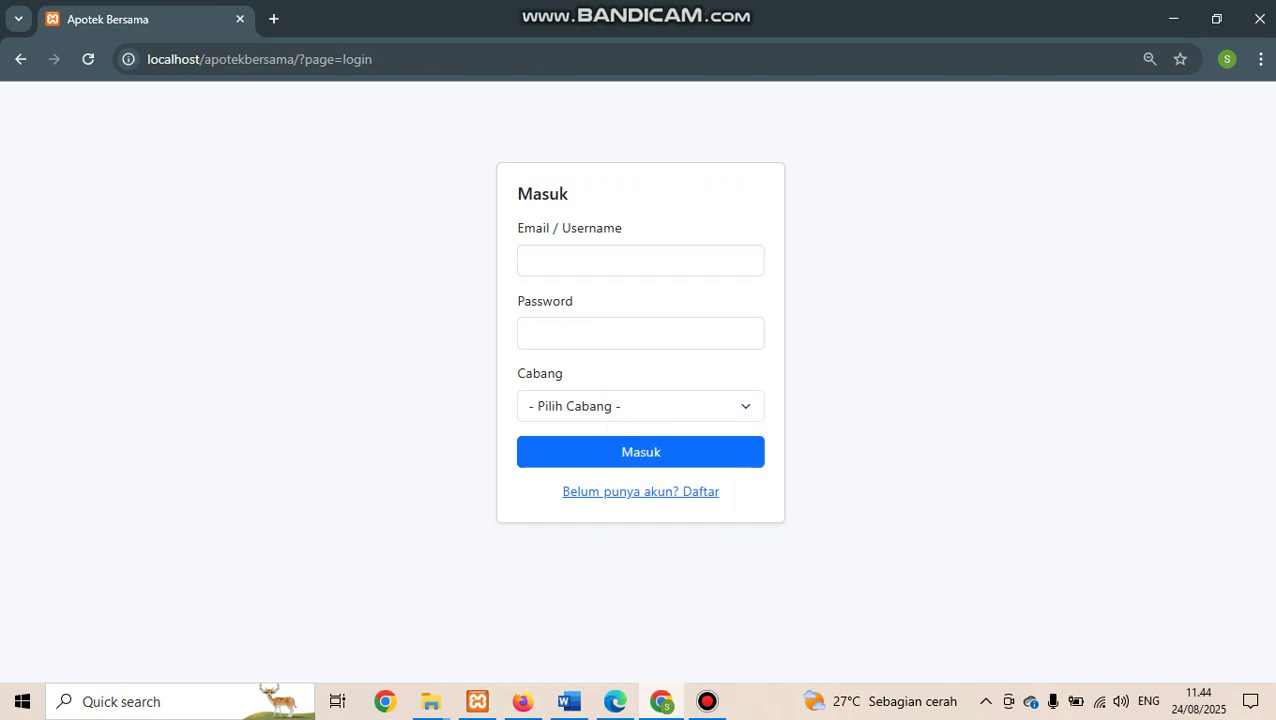
Switch to phpMyAdmin in Firefox and copy the admin account's email from the users table
left_click(522, 701)
left_click(140, 21)
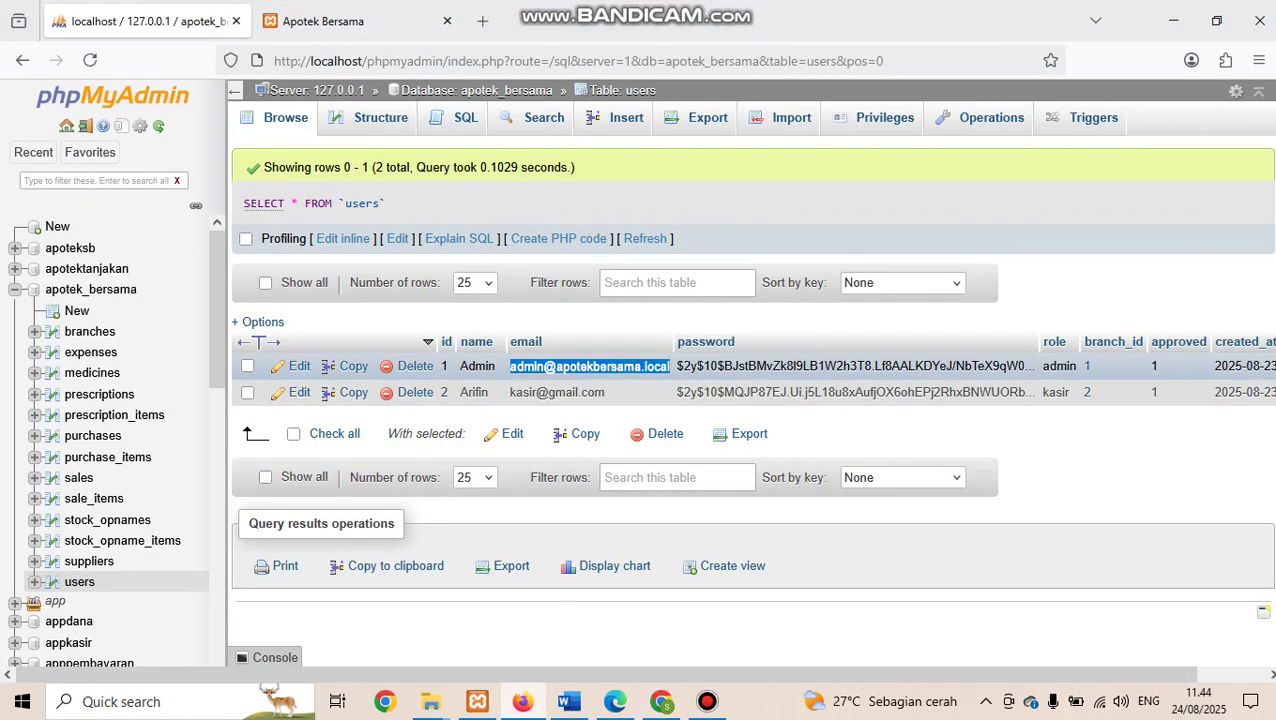
right_click(620, 369)
left_click(645, 387)
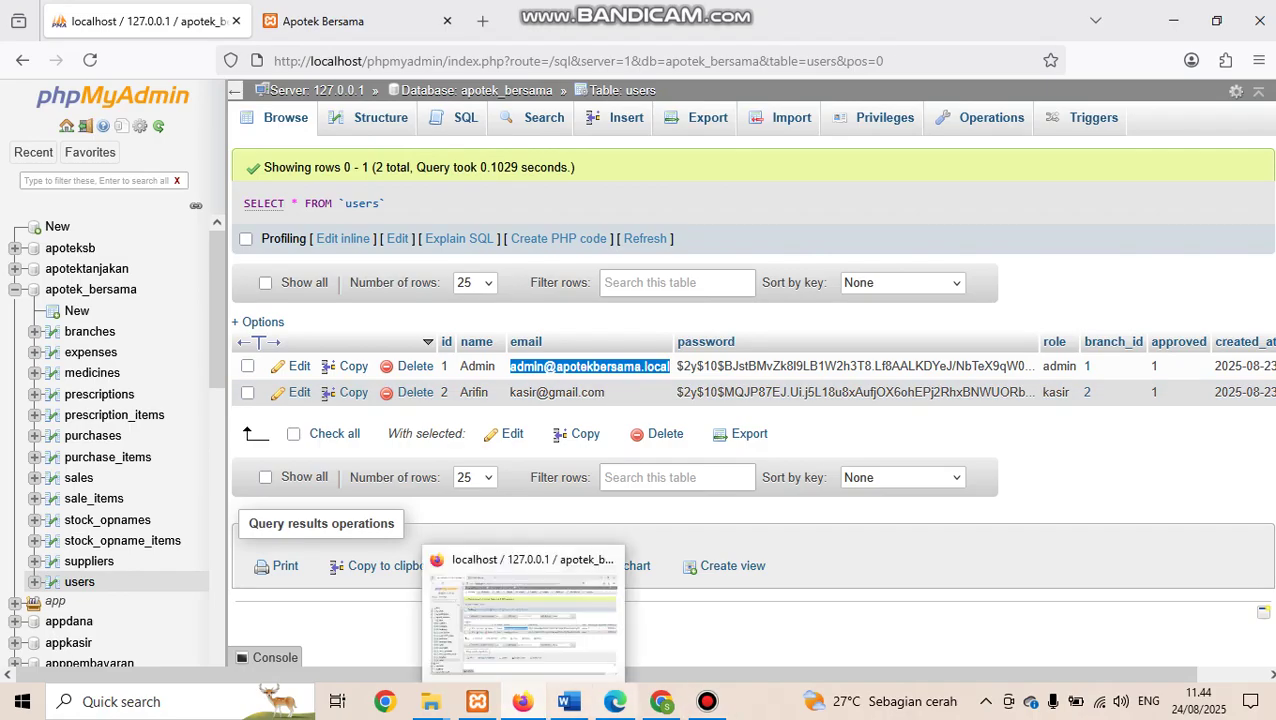
Return to the login form in Chrome, paste the admin's email and enter the account password
left_click(661, 701)
left_click(735, 260)
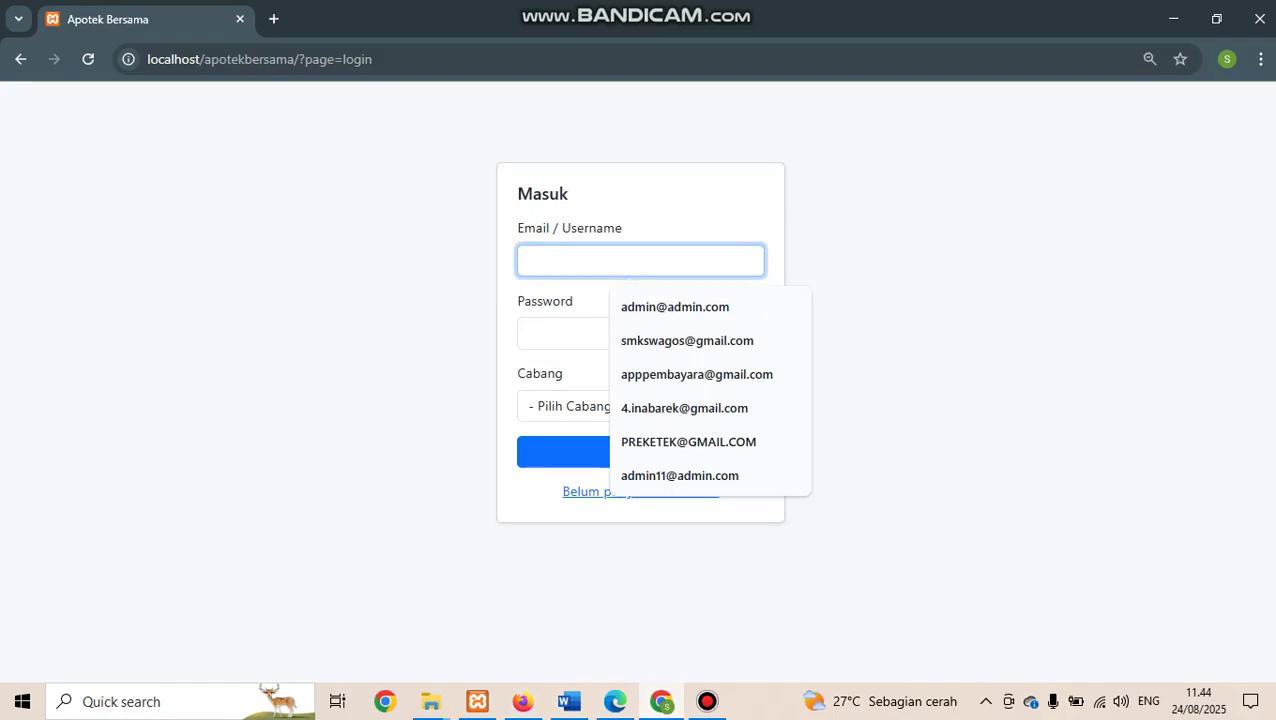
key("ctrl+v")
key("Tab")
type("adm")
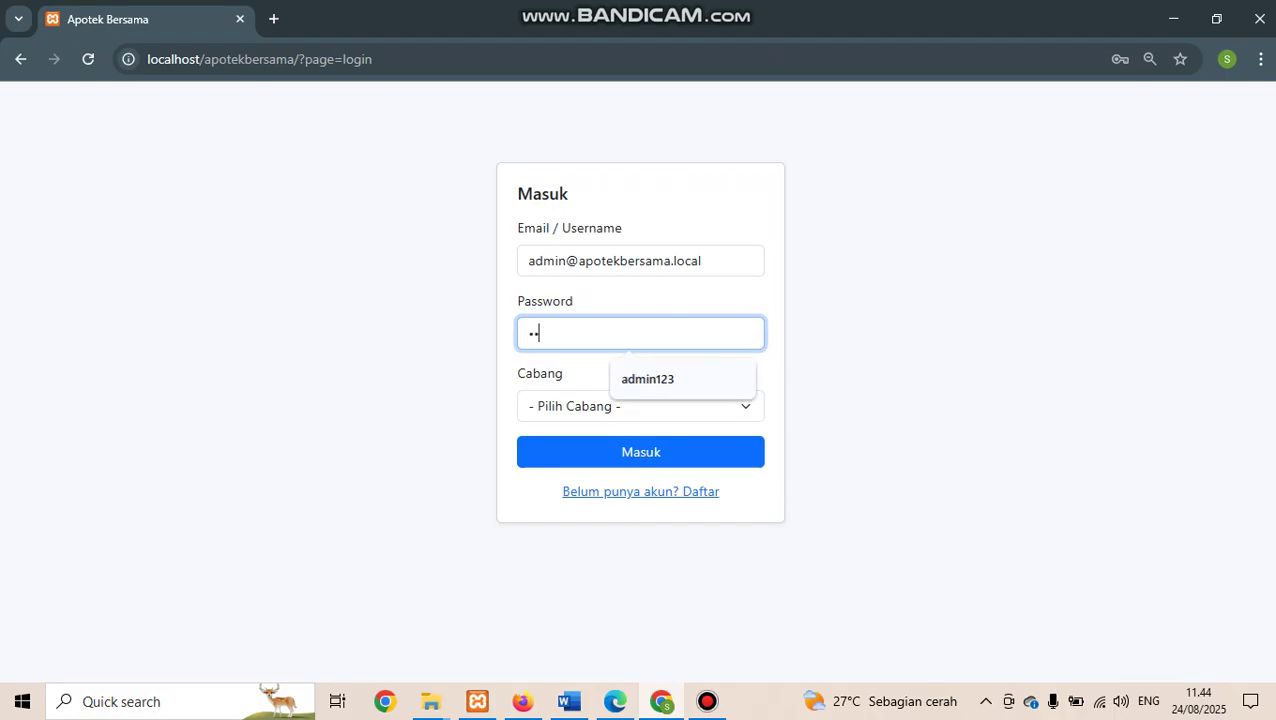
type("in1234")
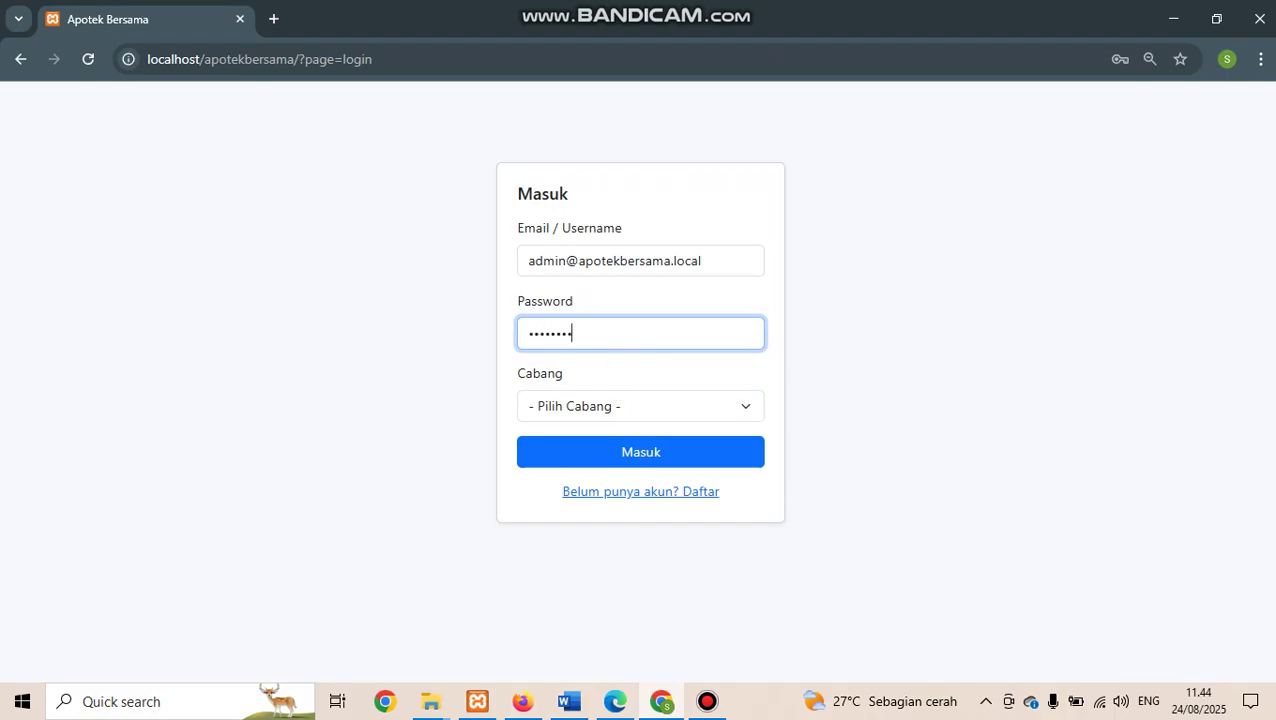
Choose the Apotek Simpang Cibinong branch and log in
left_click(640, 405)
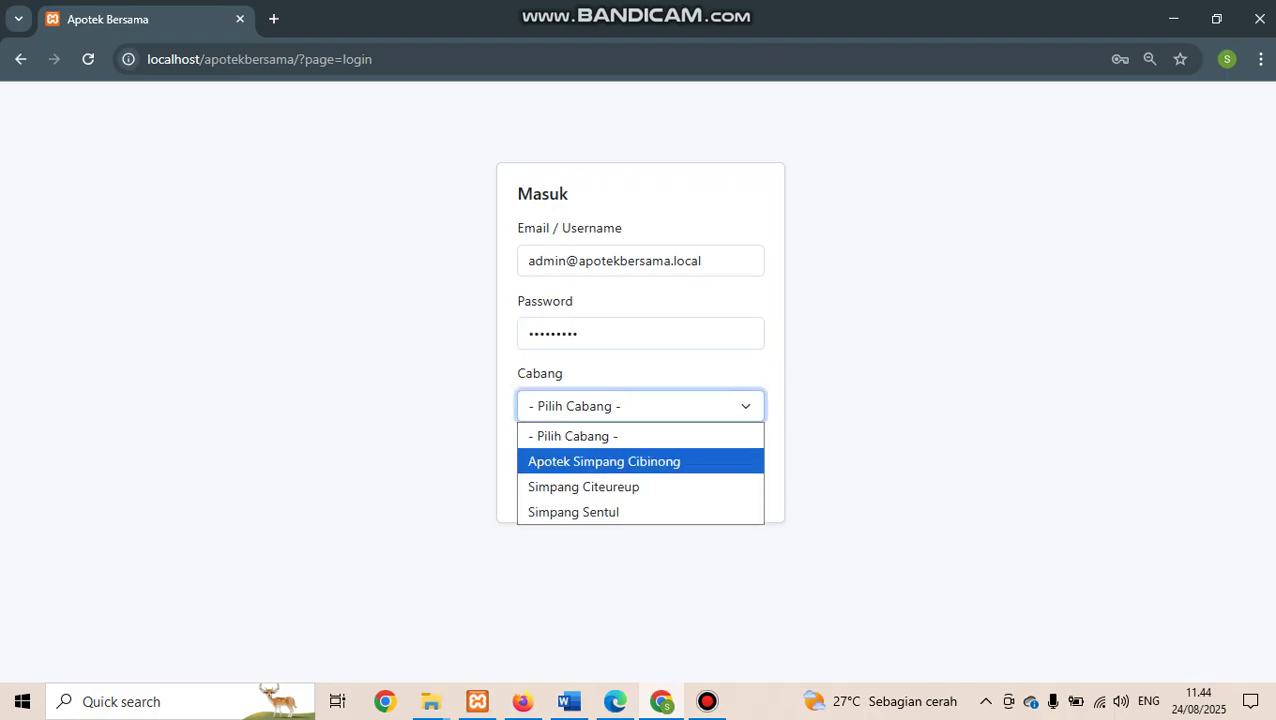
left_click(638, 458)
left_click(640, 451)
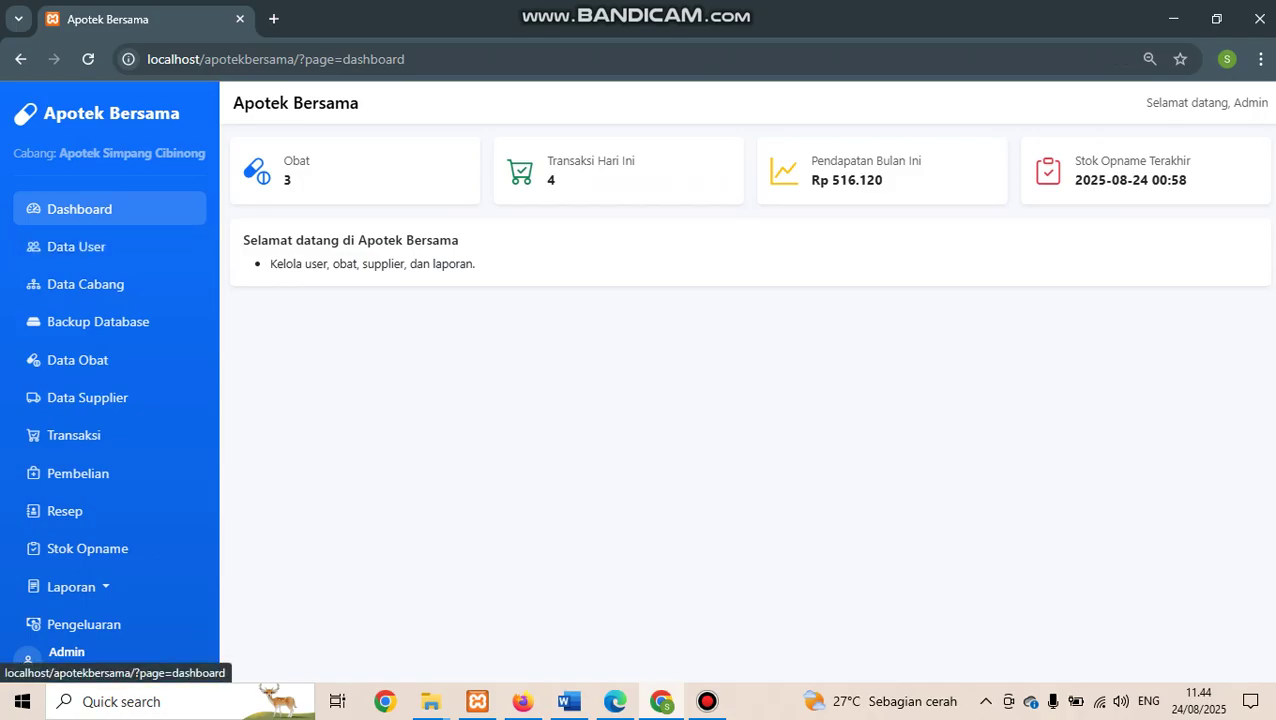
Visit the Data User and Data Cabang pages, and download the SQL backup from Backup Database
left_click(76, 246)
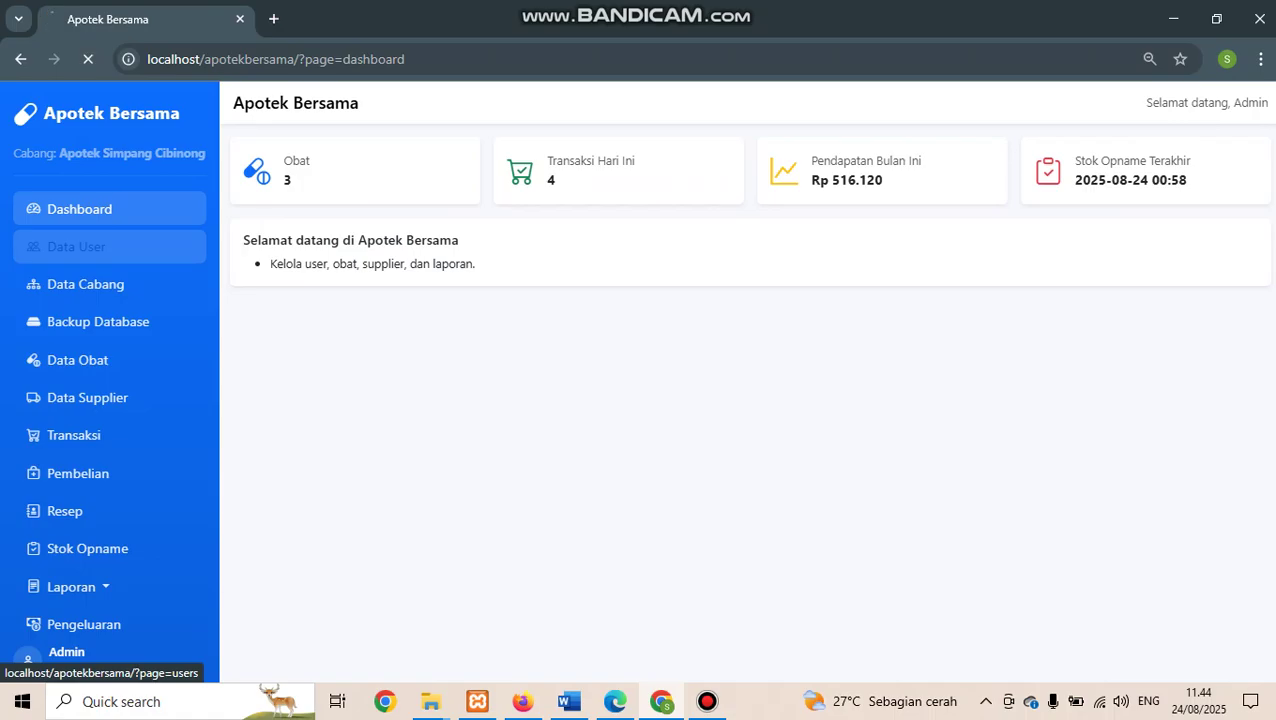
left_click(85, 284)
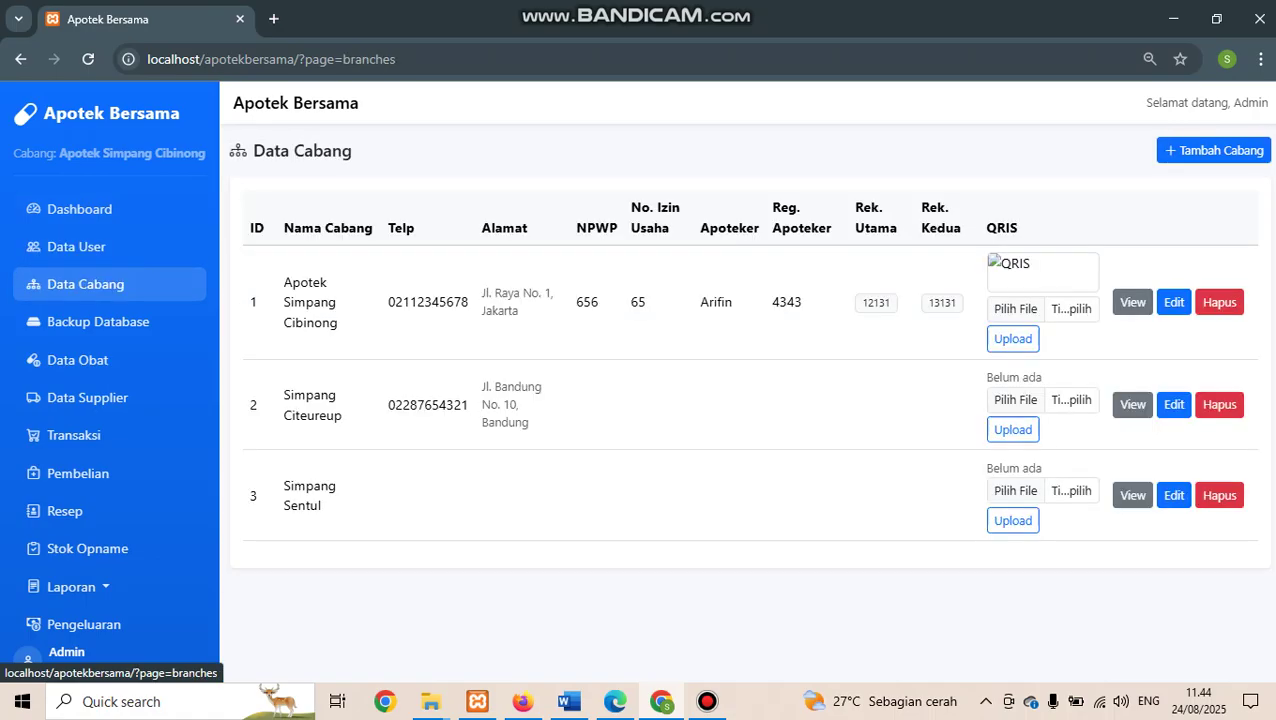
left_click(98, 321)
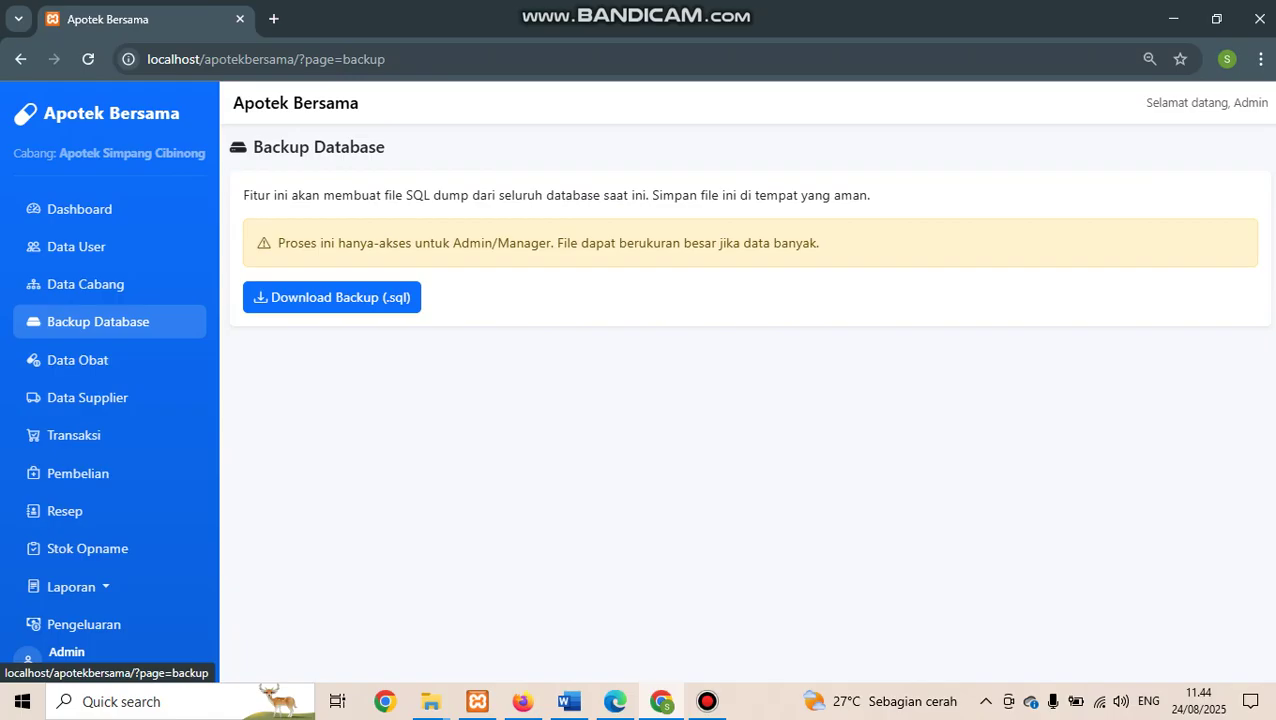
left_click(331, 297)
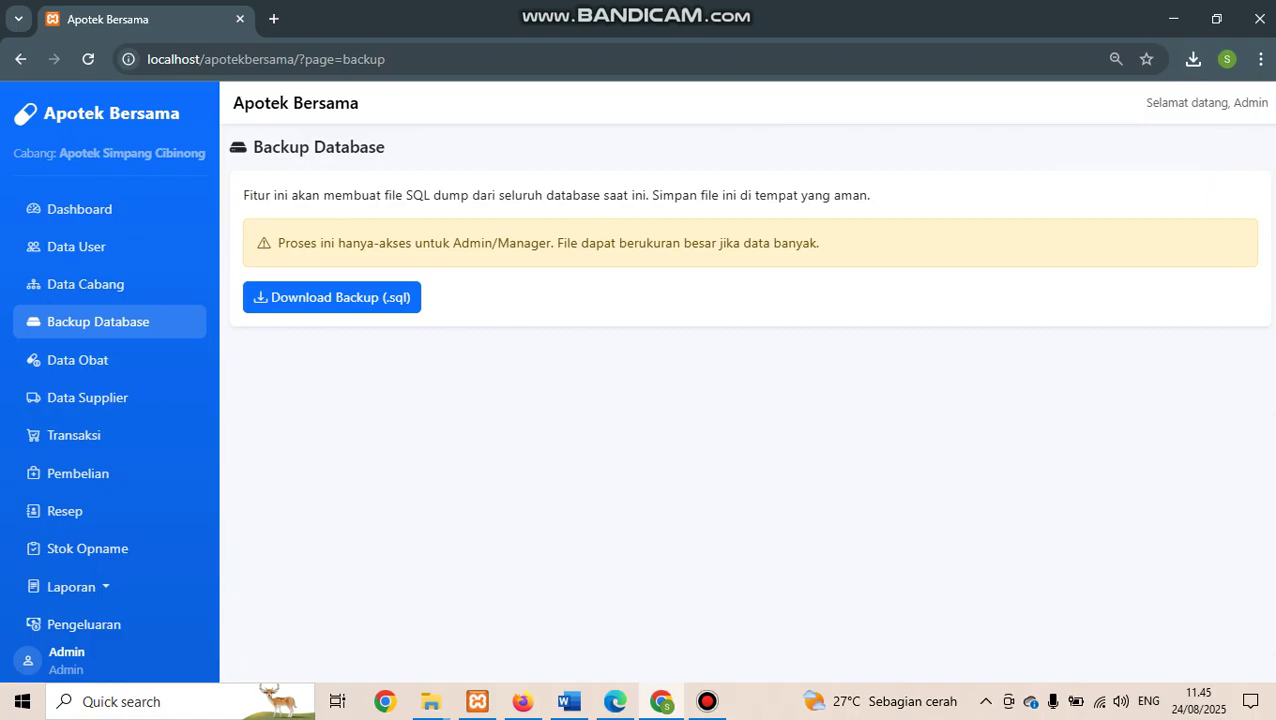
View the sales transaction page and examine the expiry status of Komix in the Data Obat list
left_click(73, 435)
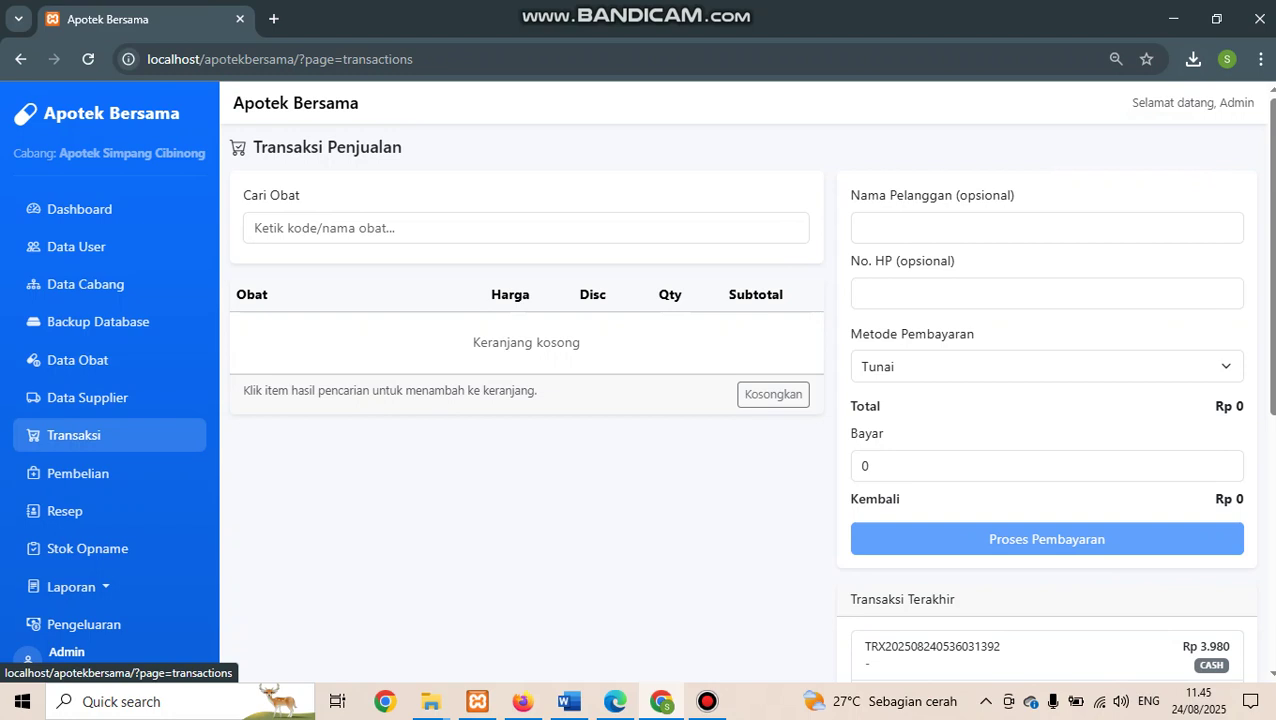
left_click(77, 360)
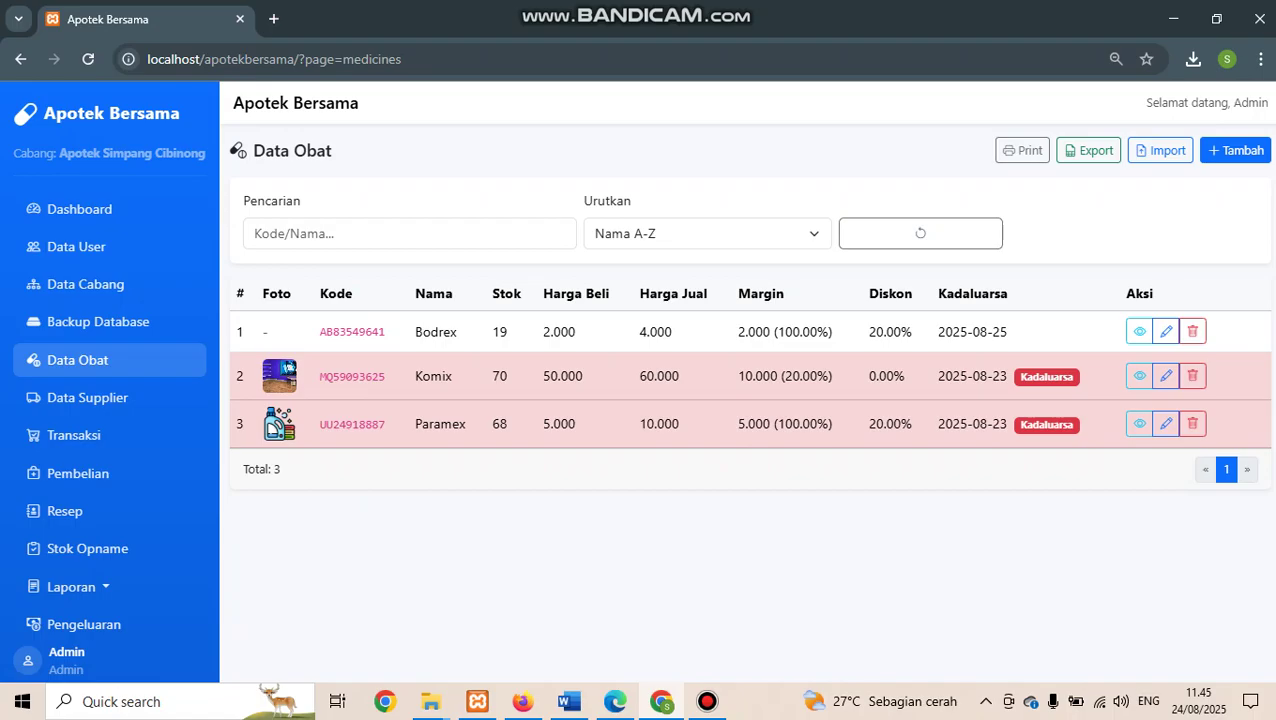
left_click_drag(1001, 376, 1078, 377)
left_click(1078, 379)
Open the Obat Kadaluarsa report and examine the expired medicines it lists
left_click(71, 587)
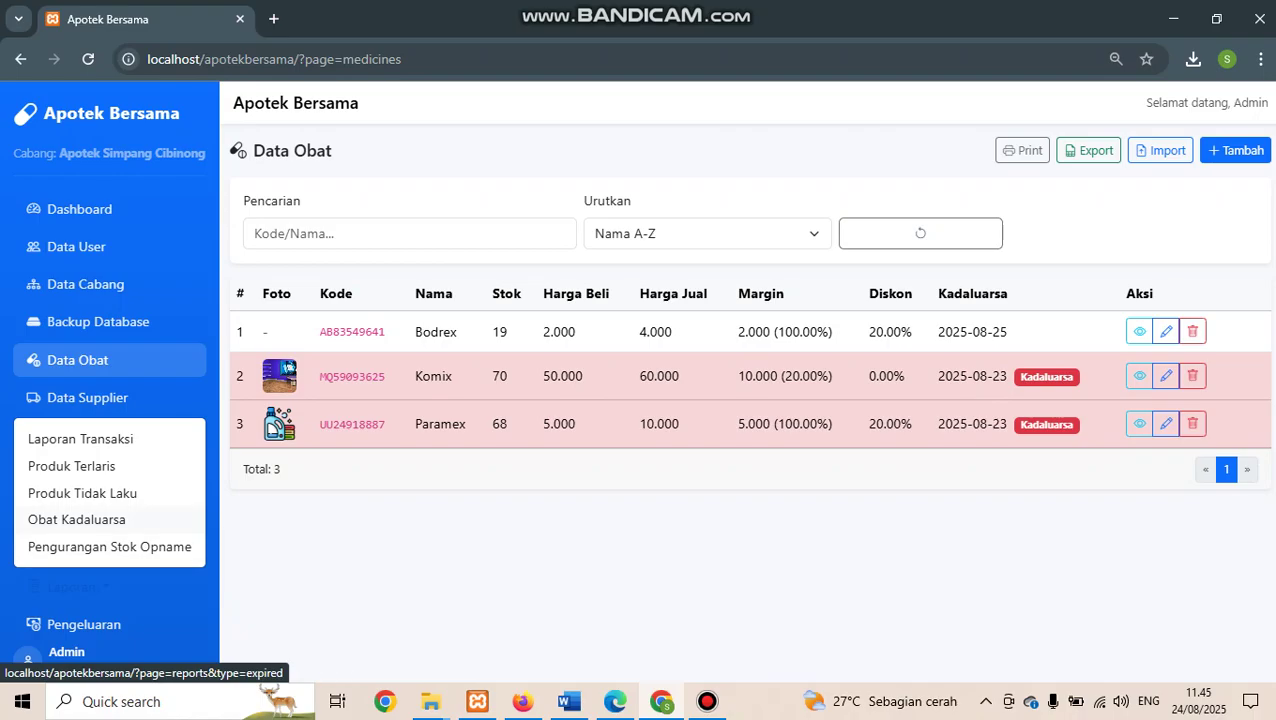
left_click(77, 519)
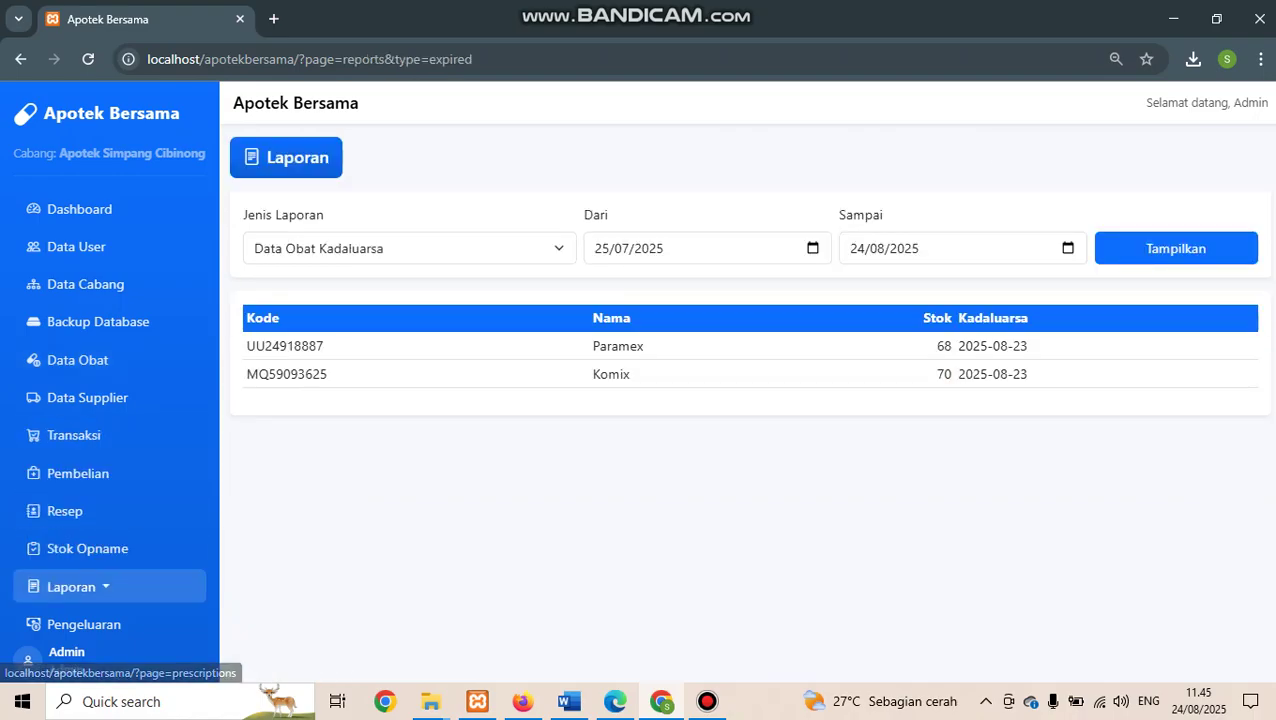
left_click_drag(599, 346, 643, 346)
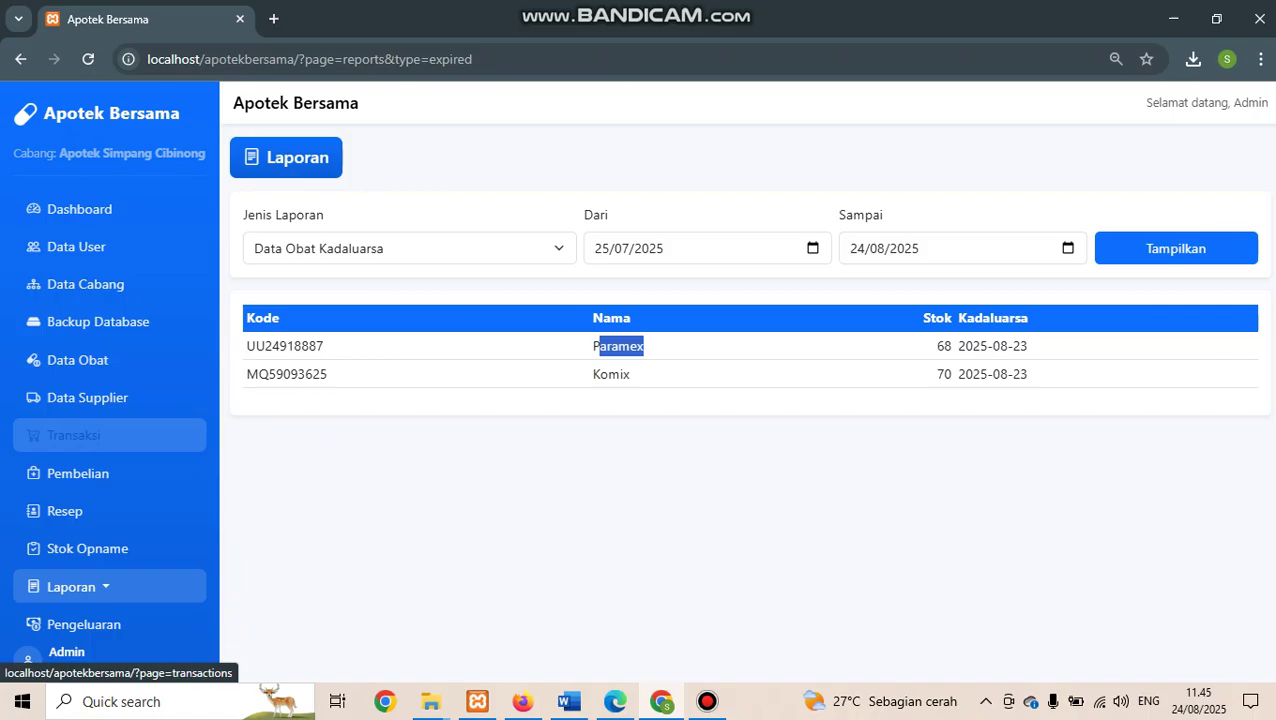
Check Komix in the Data Obat list and search for "komix" on the sales transaction page
left_click(73, 435)
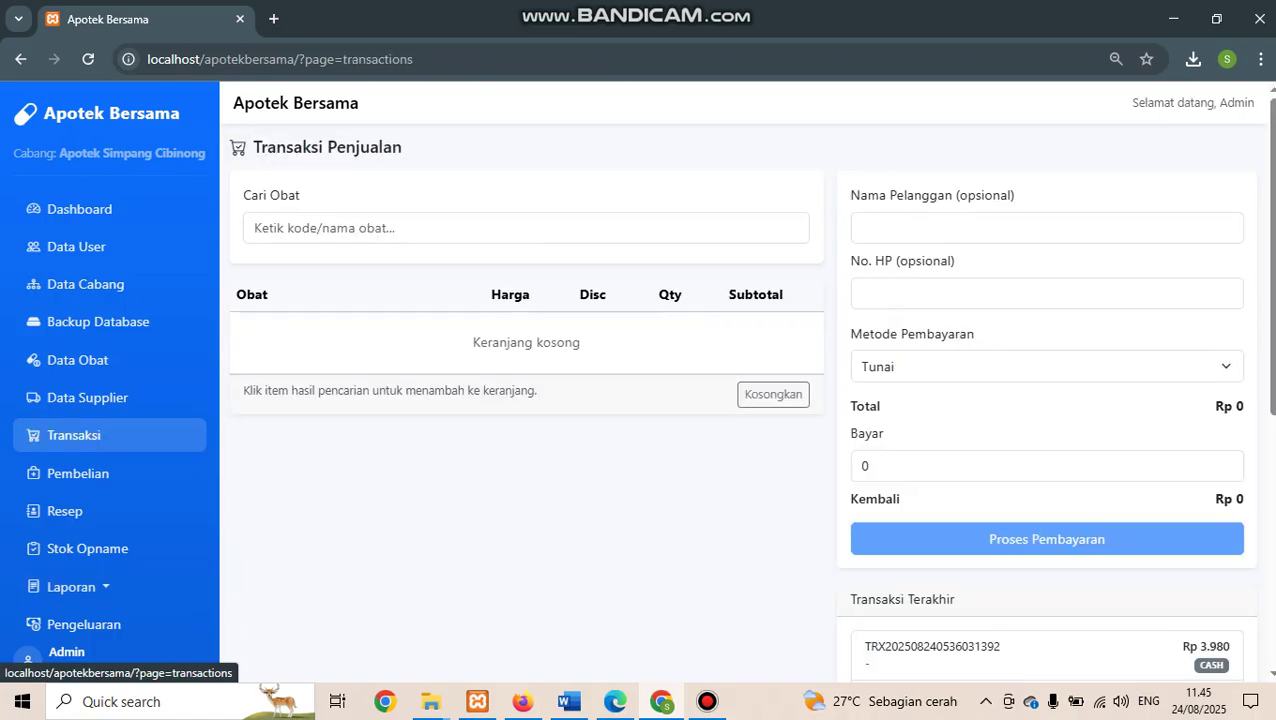
left_click(77, 360)
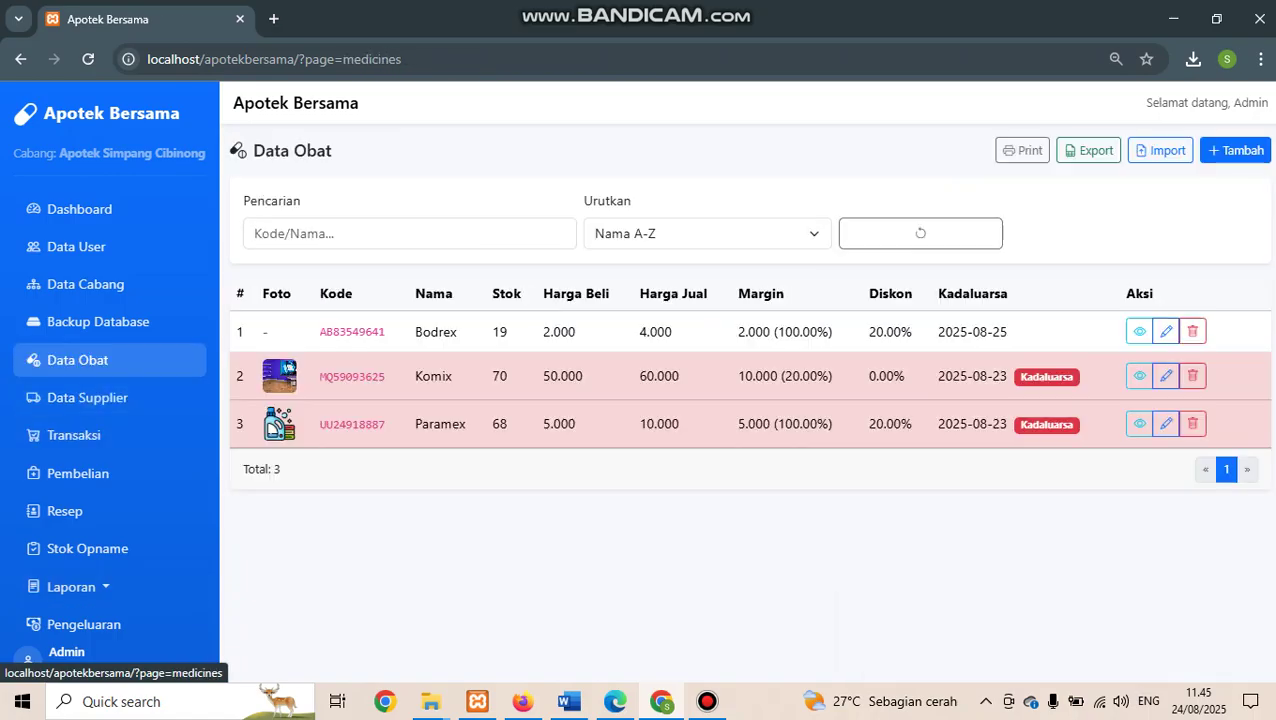
double_click(433, 376)
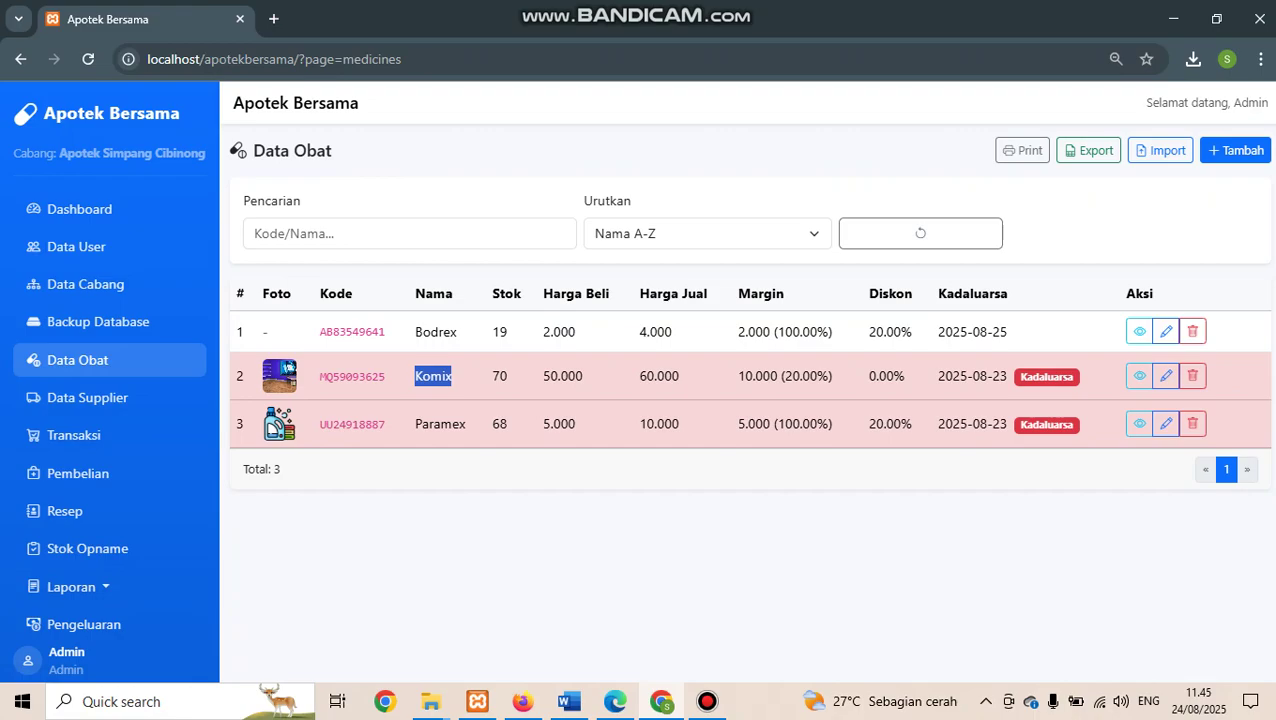
left_click(73, 435)
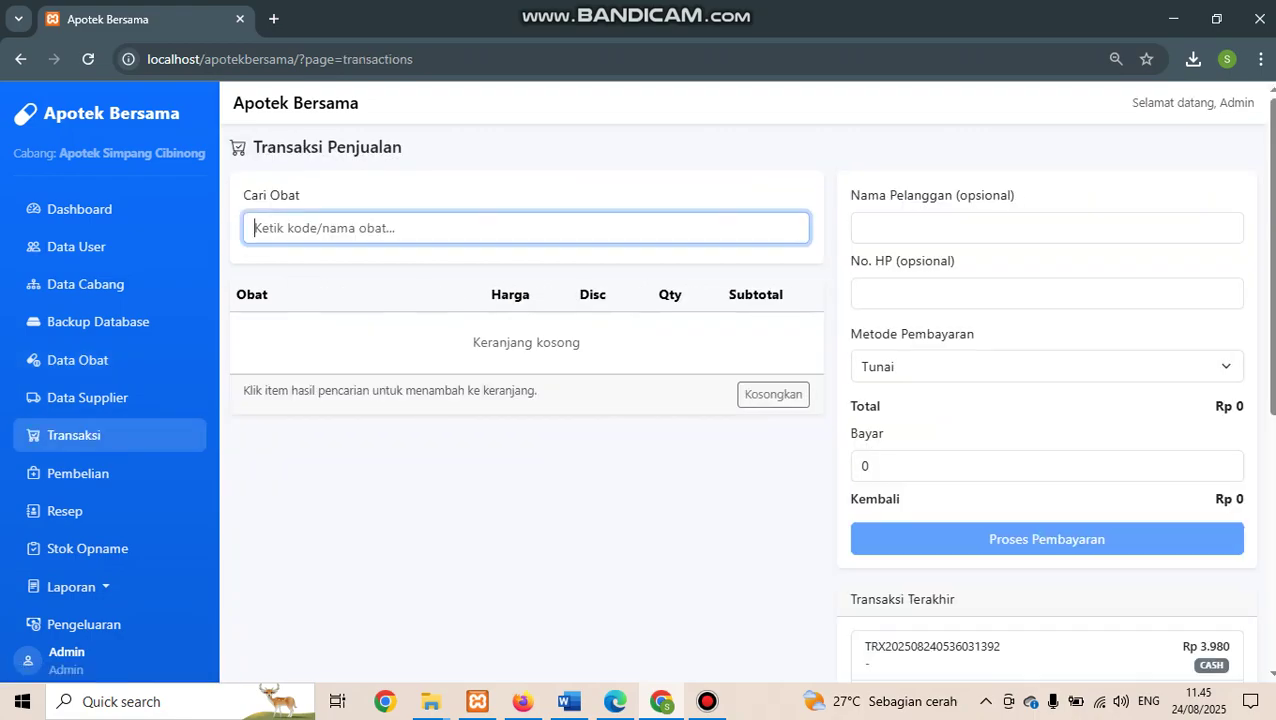
type("komix")
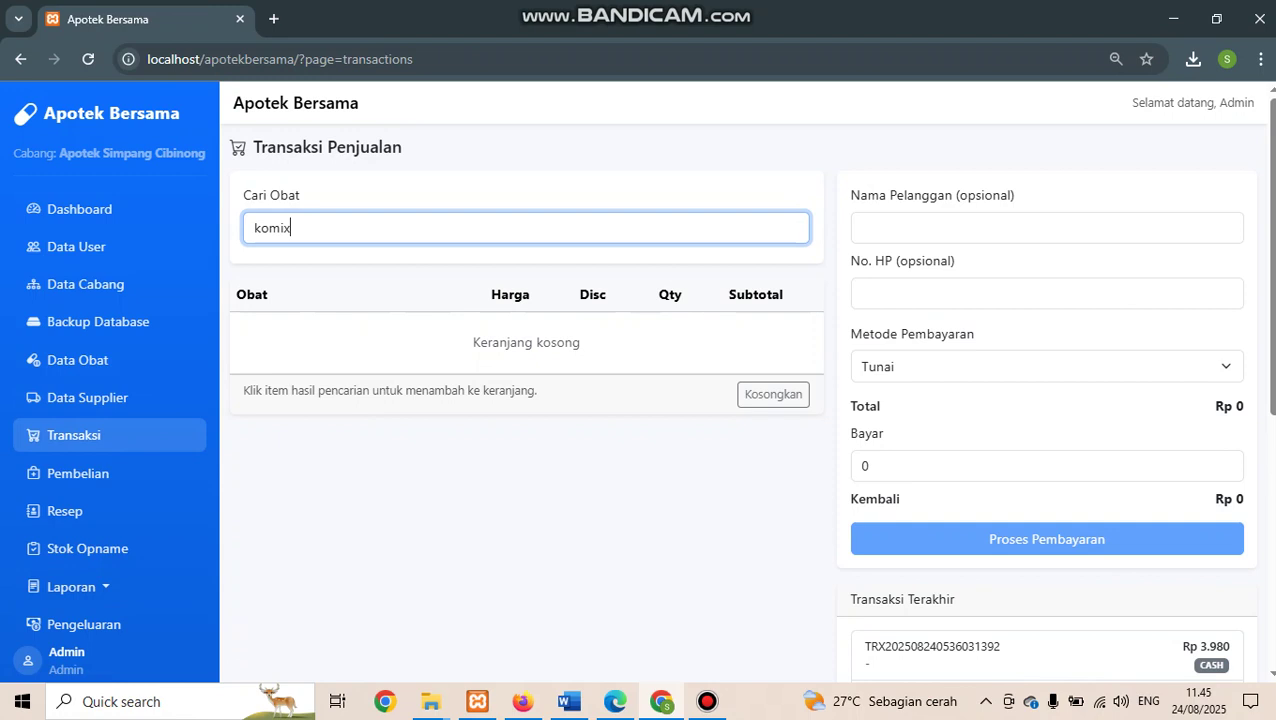
key("ctrl+a")
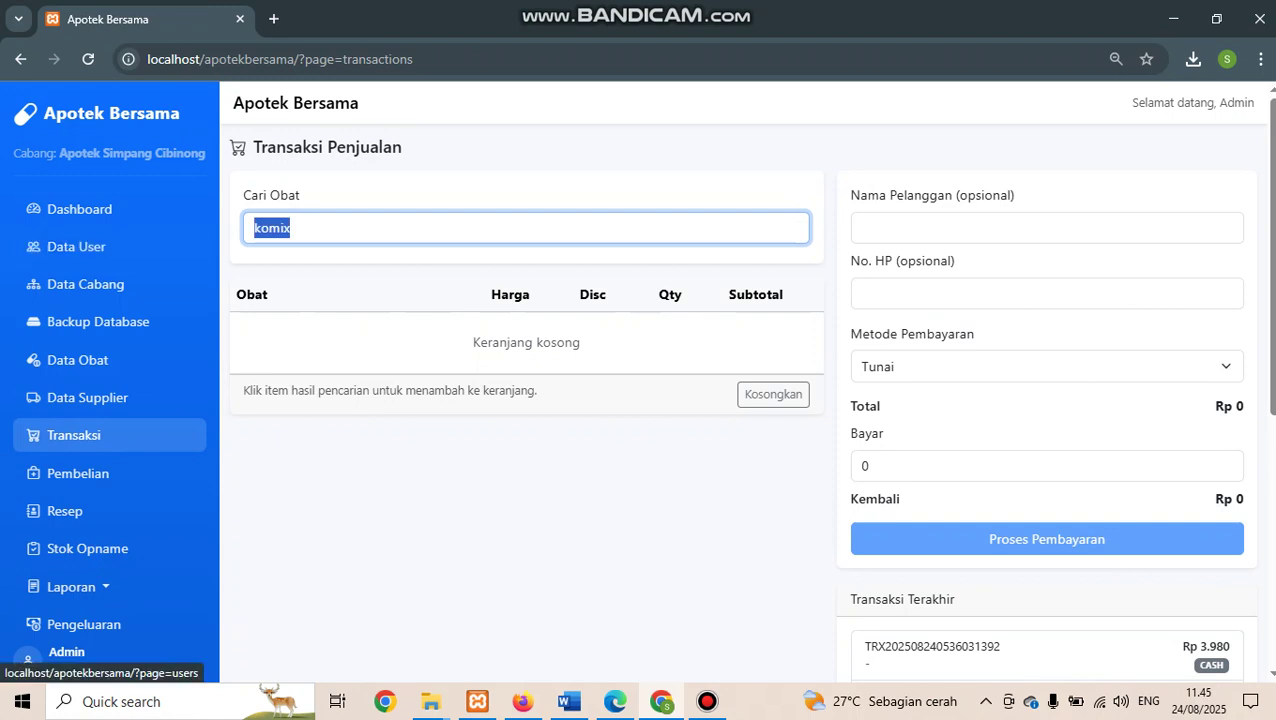
Recheck the Data Obat list, search for "bo" on the sales transaction page and add Bodrex to the cart
left_click(77, 360)
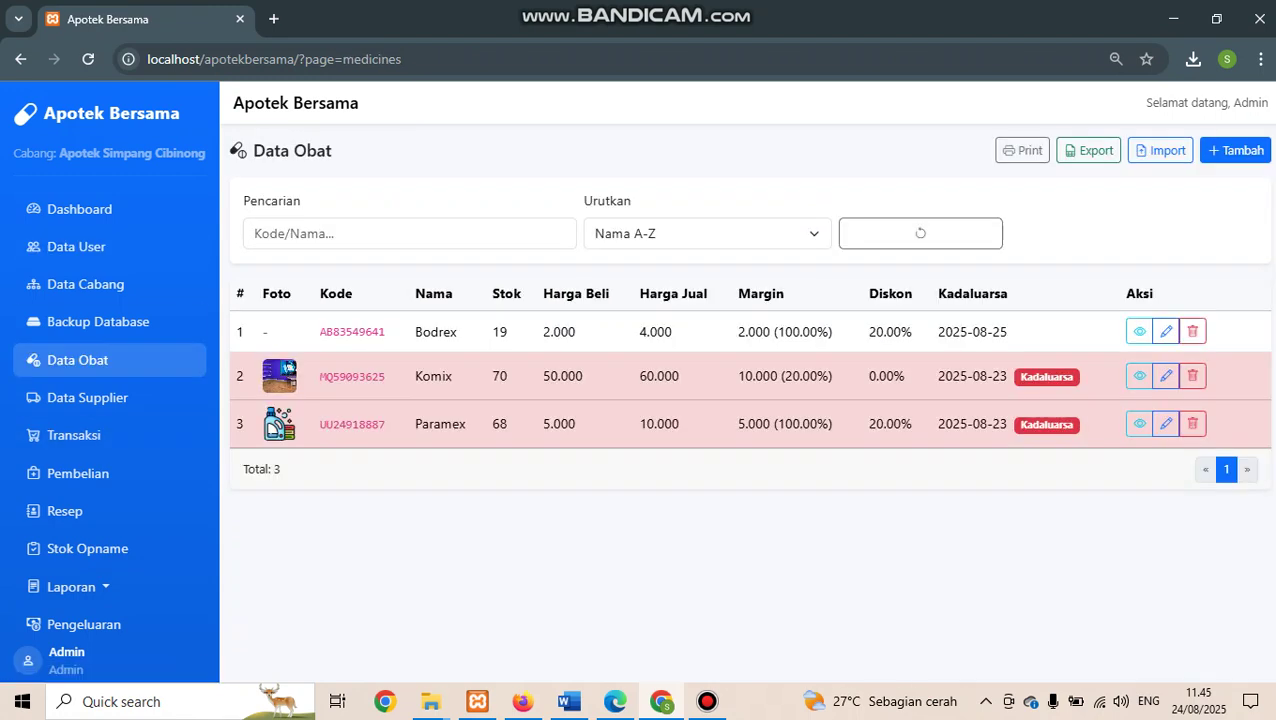
left_click(74, 435)
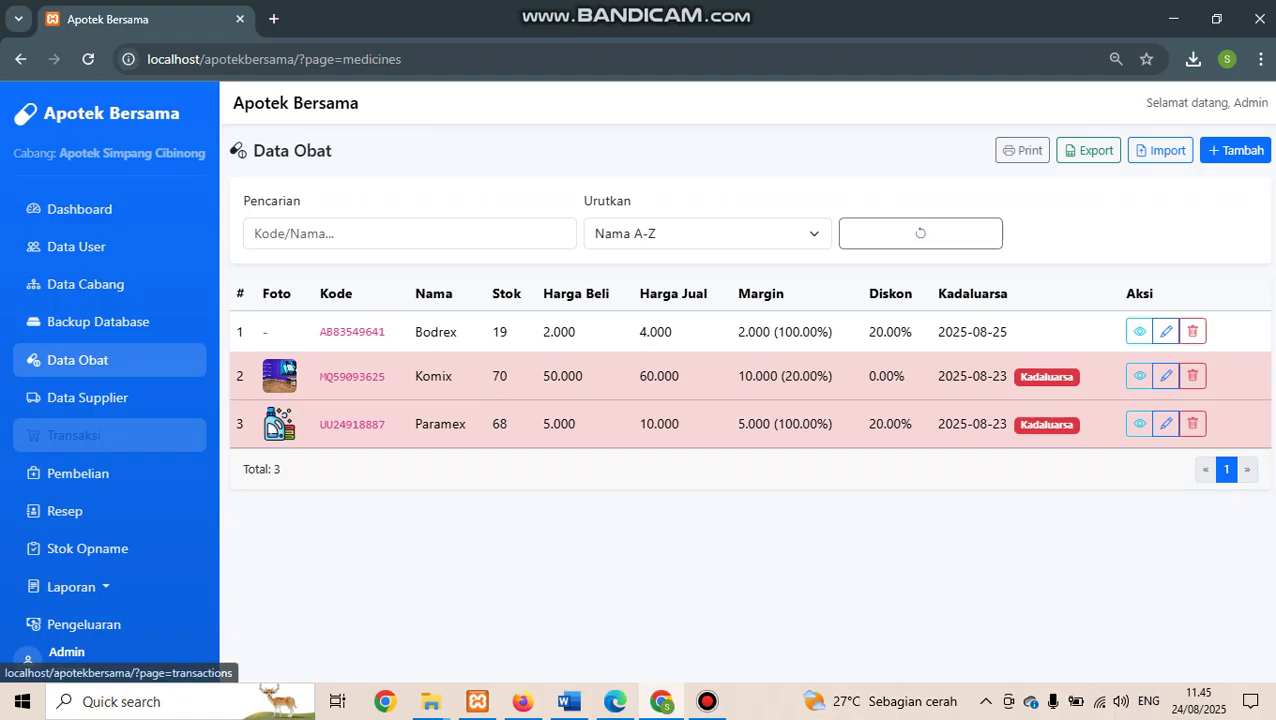
type("bo")
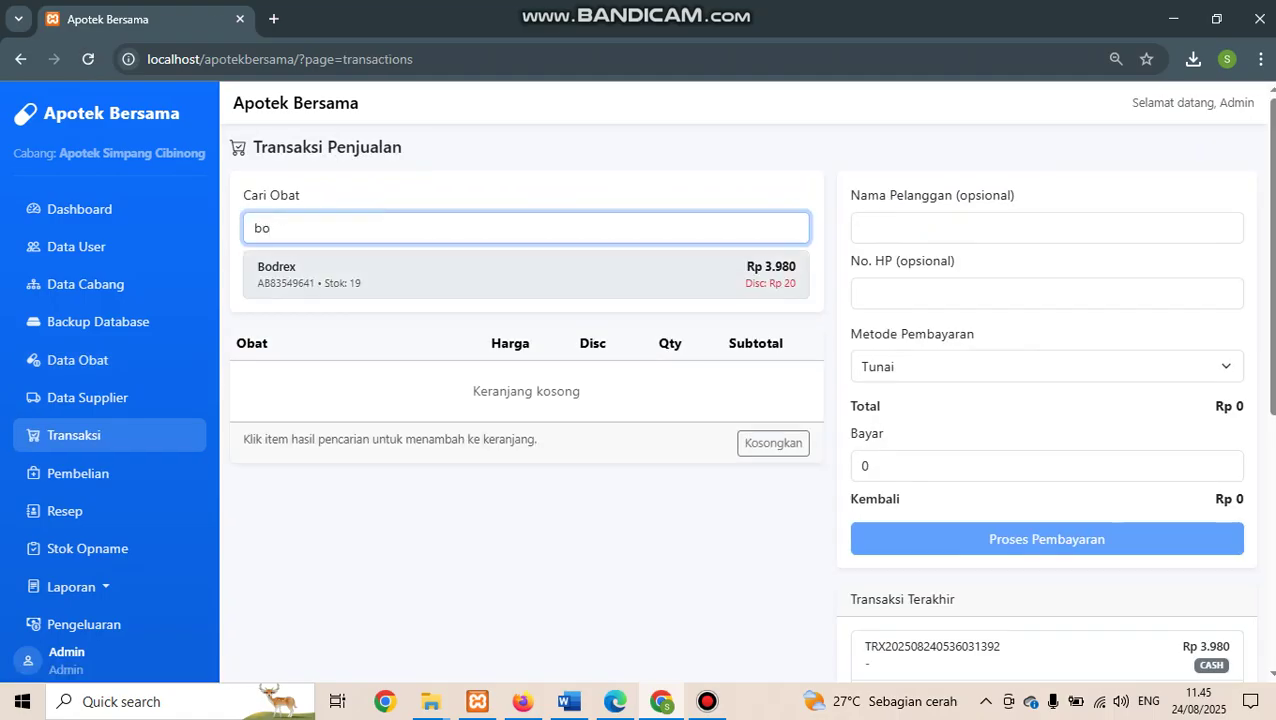
key("Return")
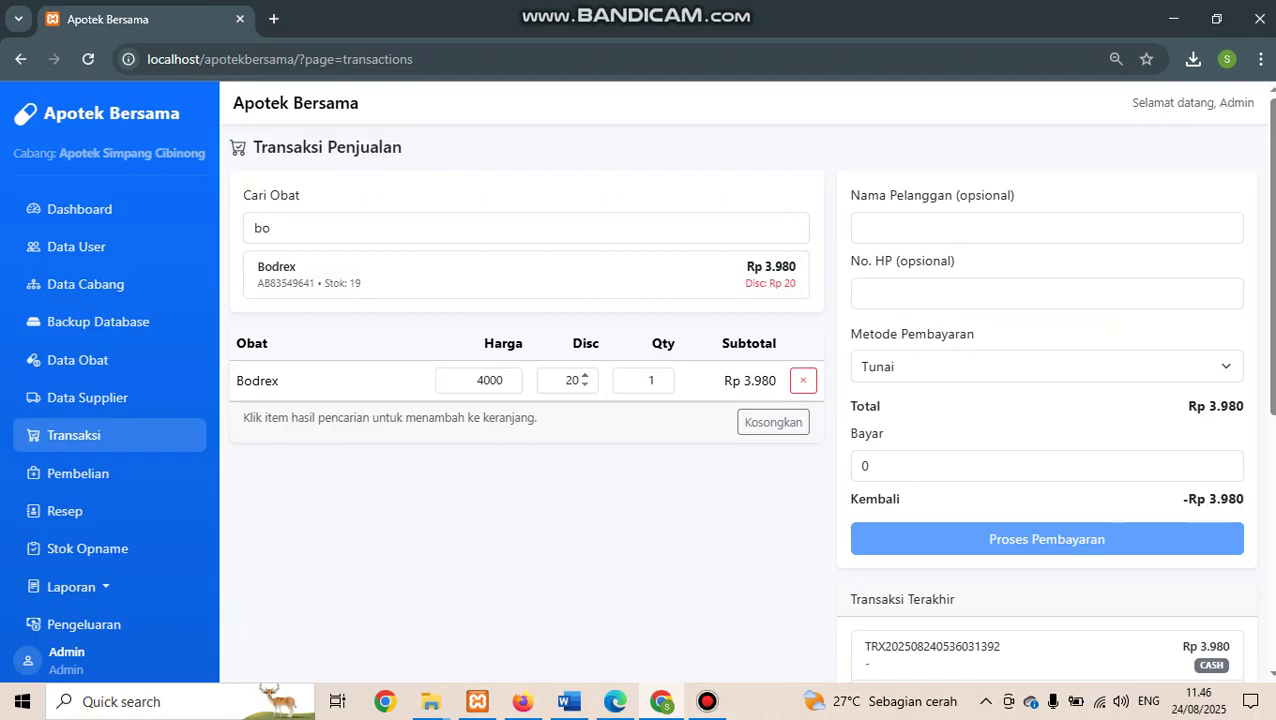
Set the Bodrex discount in the cart to 2 and empty the cart
double_click(564, 380)
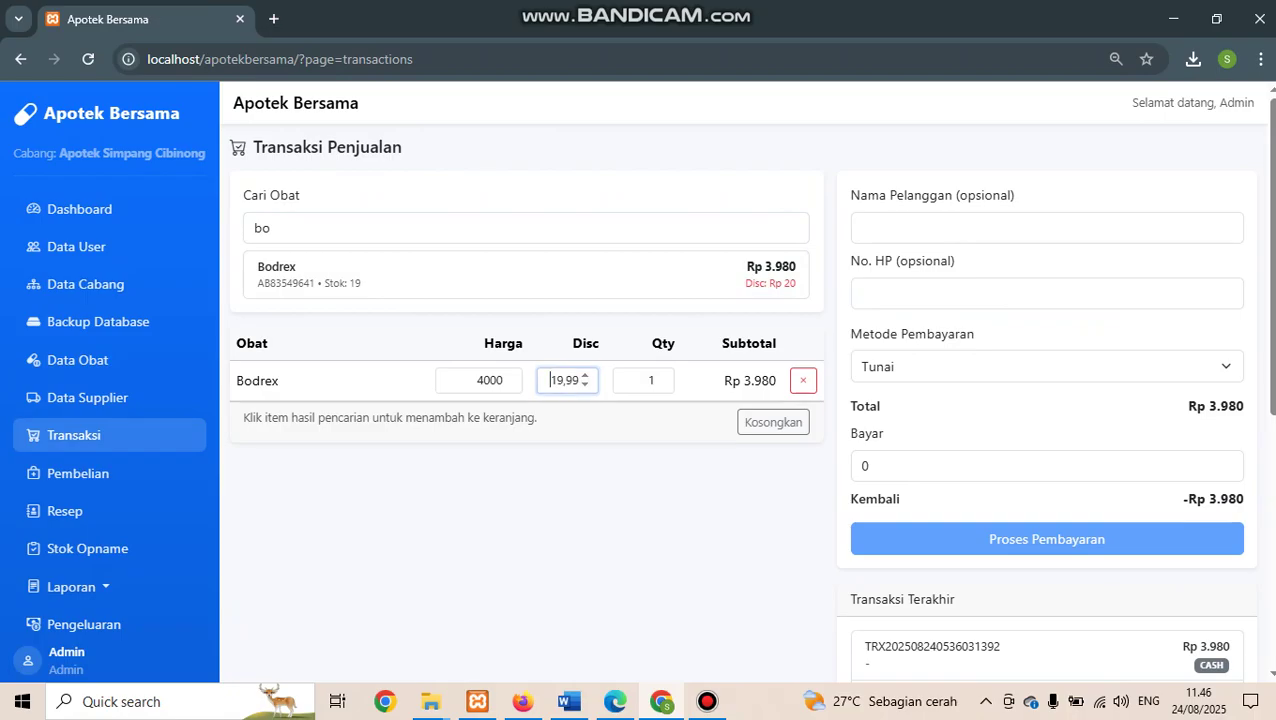
type("2")
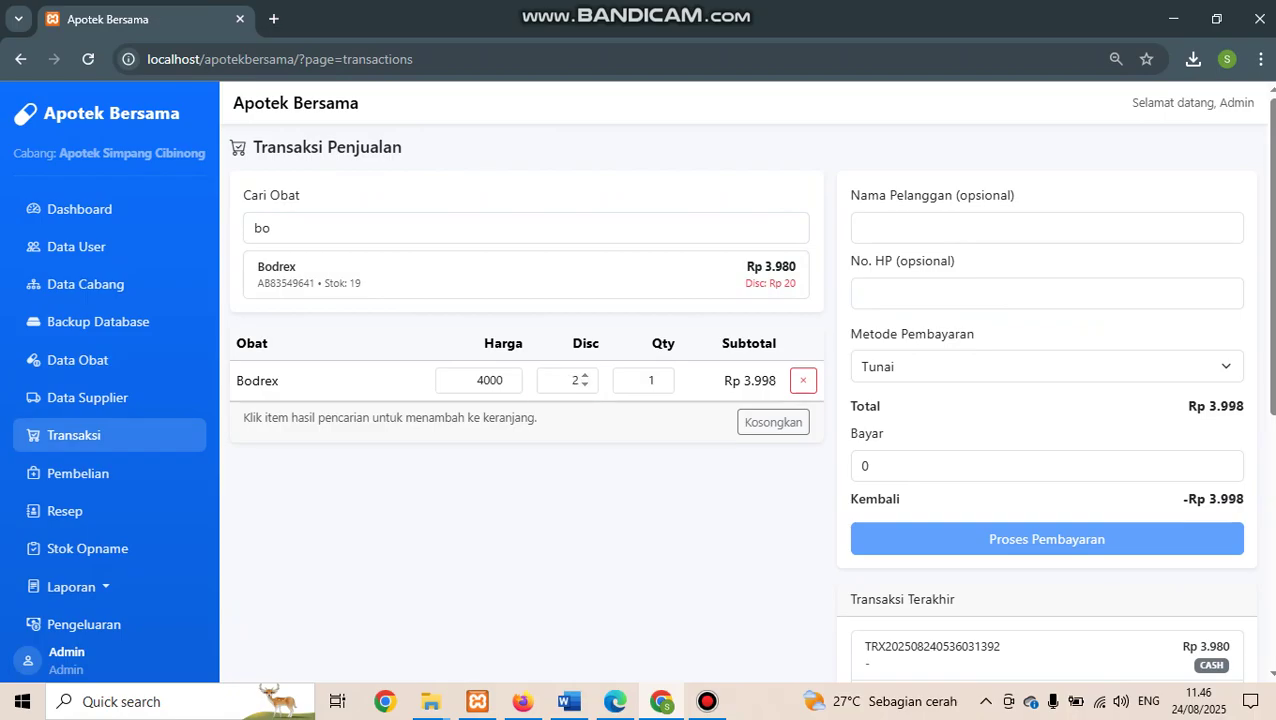
double_click(570, 380)
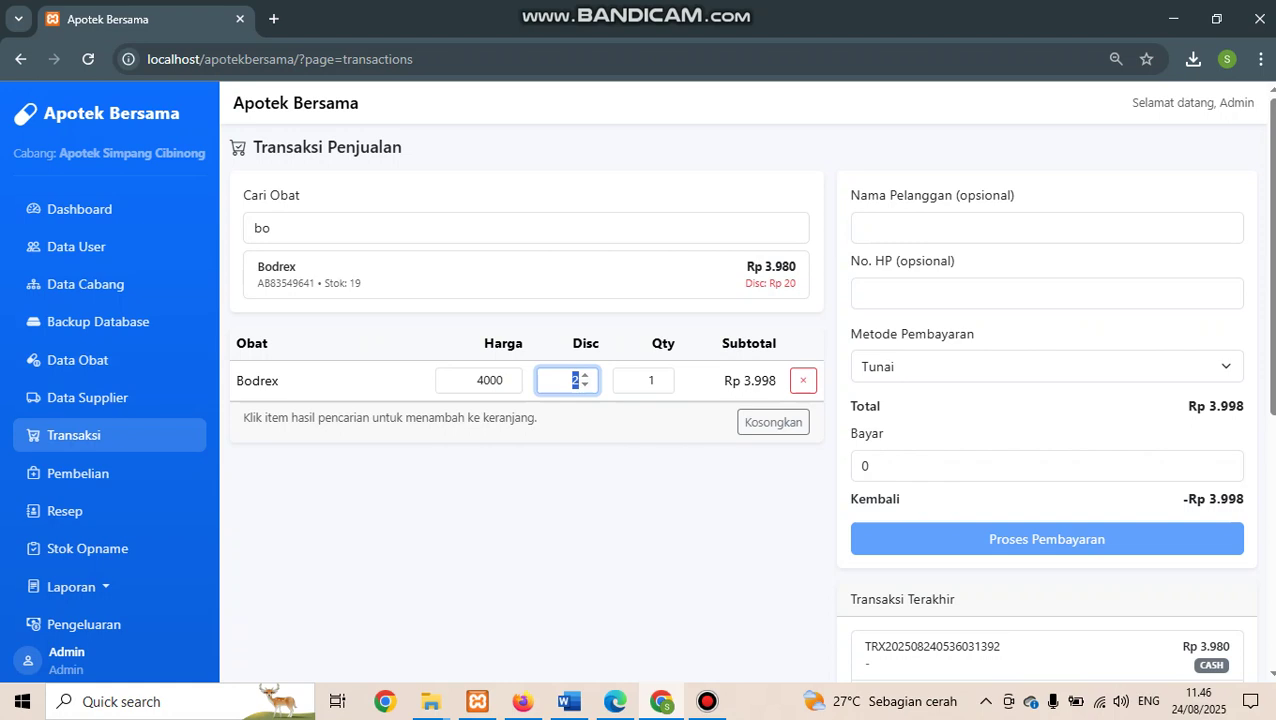
left_click(773, 427)
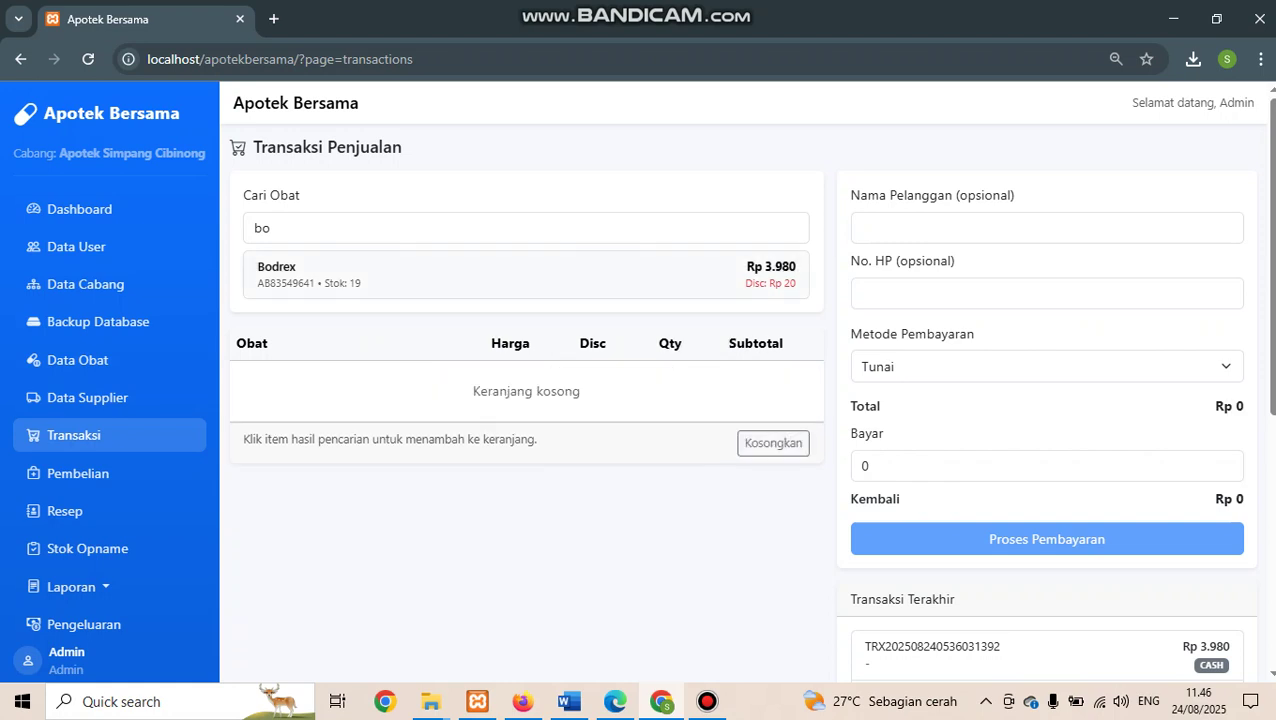
Add Bodrex to the cart, set its quantity to 3 and enter a payment of 15.000
left_click(640, 276)
left_click(661, 376)
left_click(661, 376)
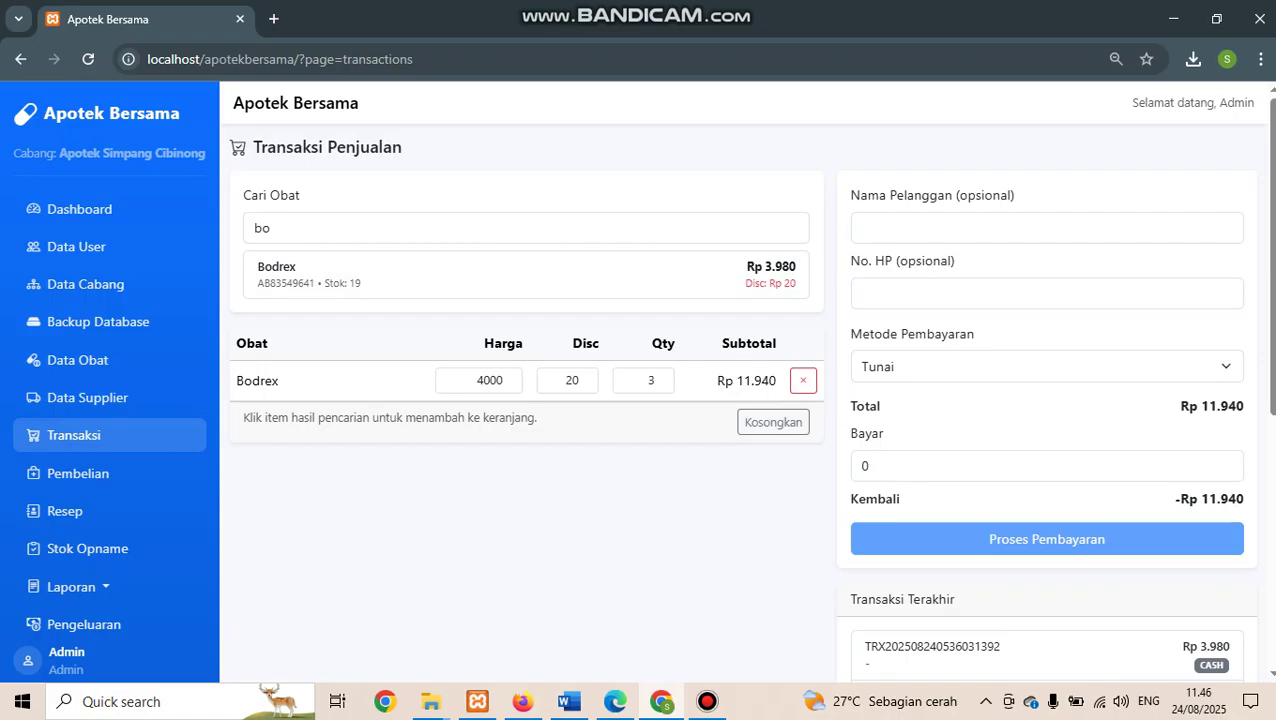
double_click(876, 466)
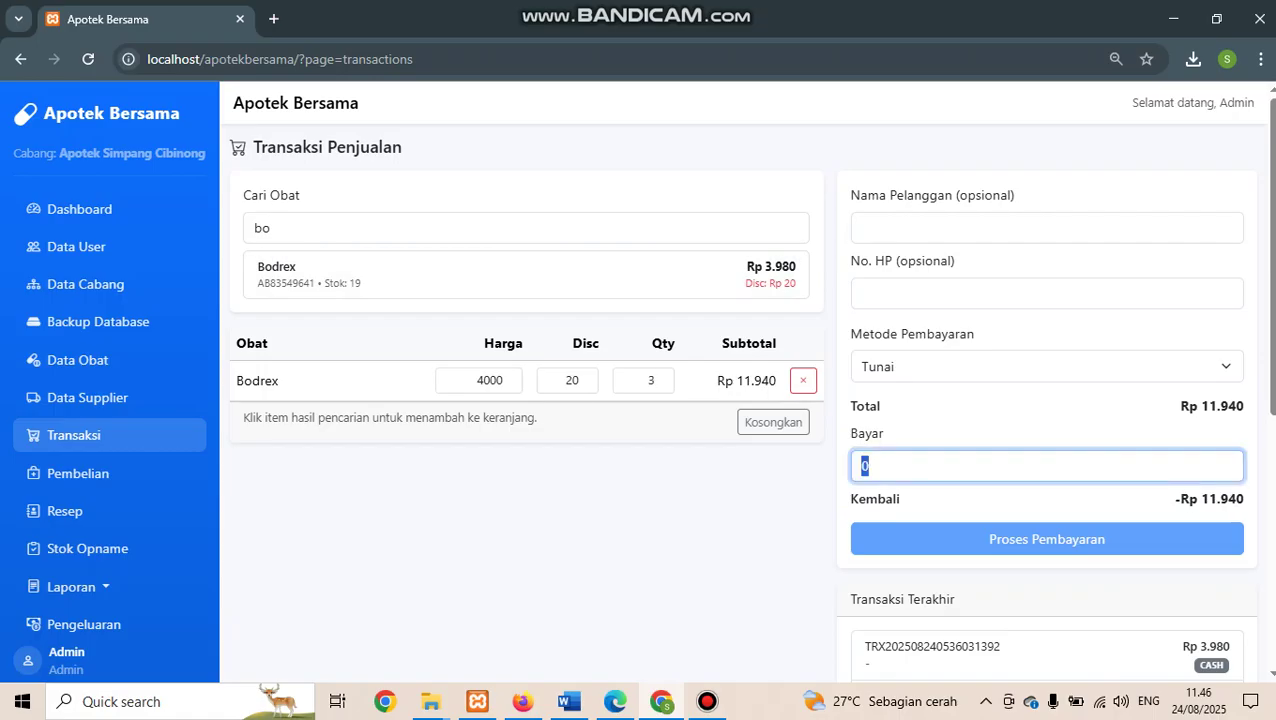
type("150000")
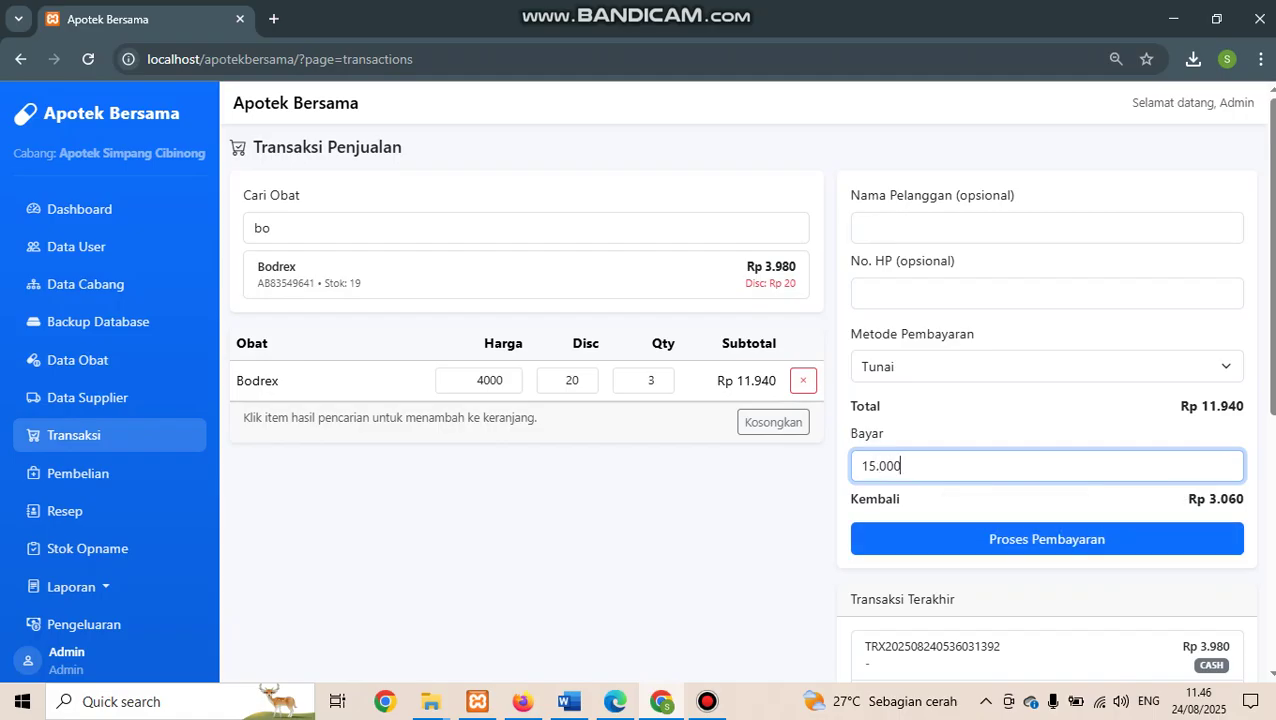
Set the payment method to QRIS and process the Bodrex payment
left_click(1047, 367)
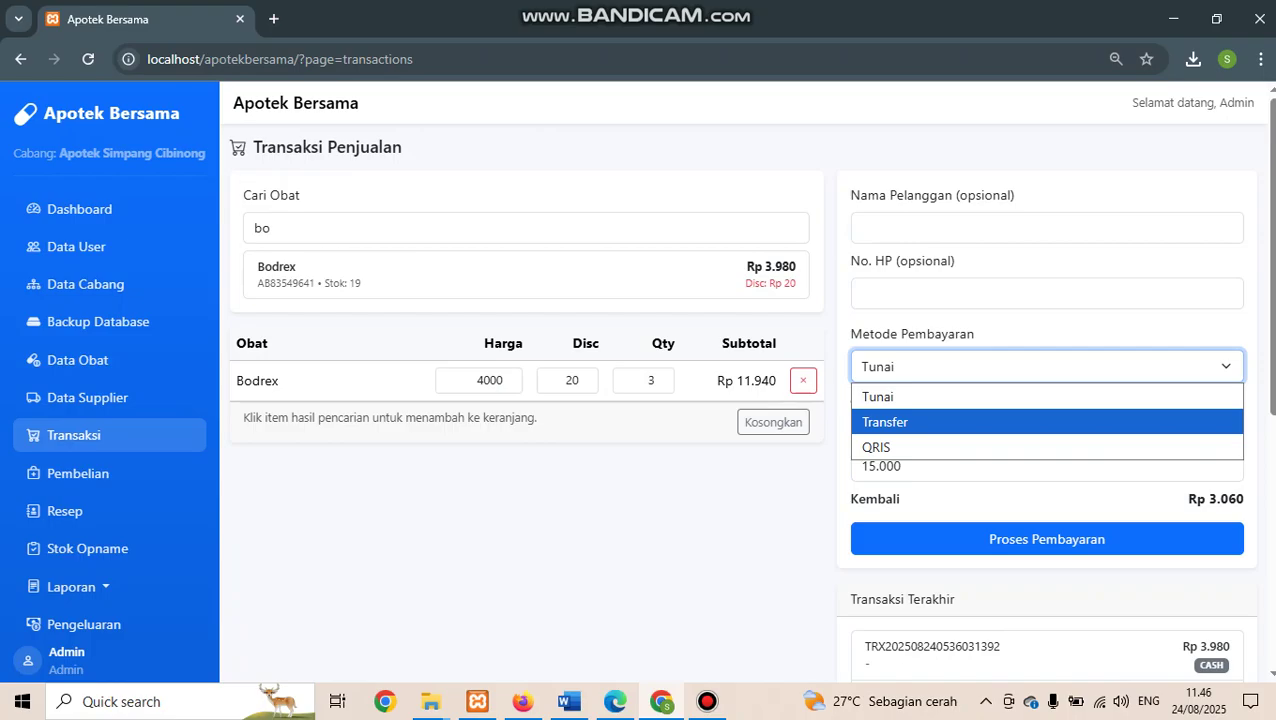
key("Down")
key("Return")
scroll(748, 400, "down", 2)
left_click(1047, 412)
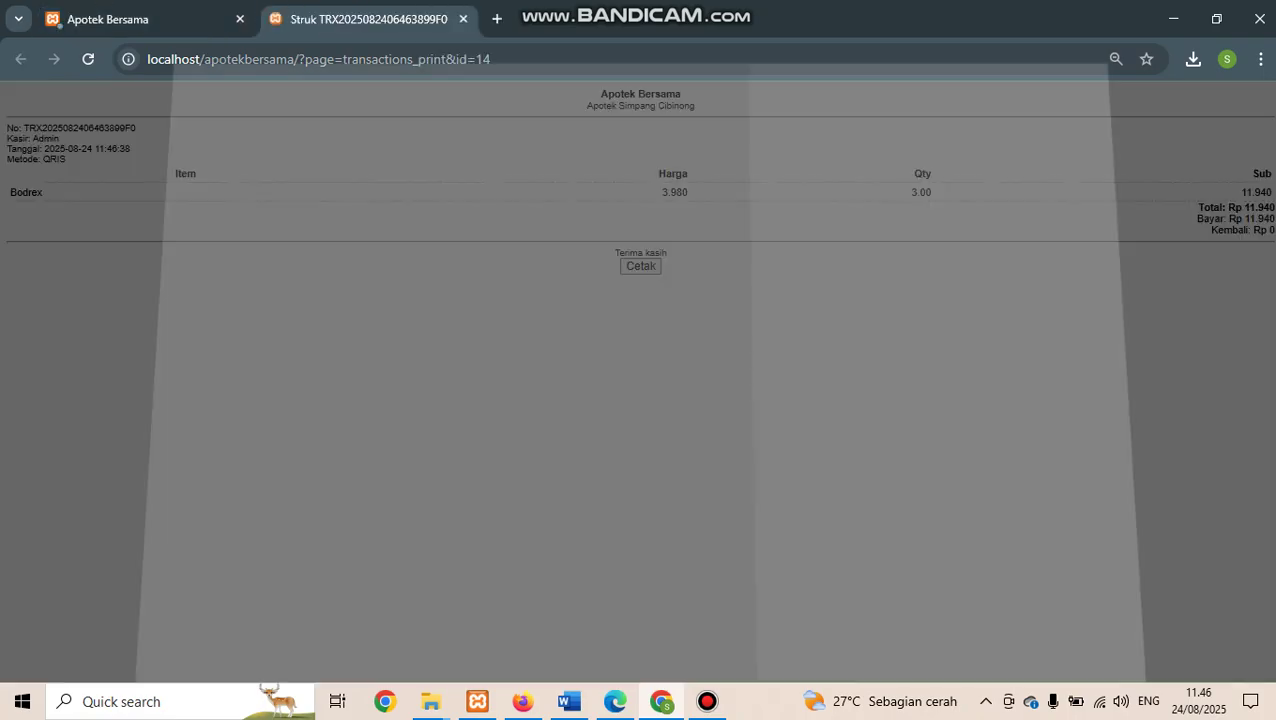
Cancel printing the receipt and check the latest transactions on the sales transaction page
left_click(1059, 619)
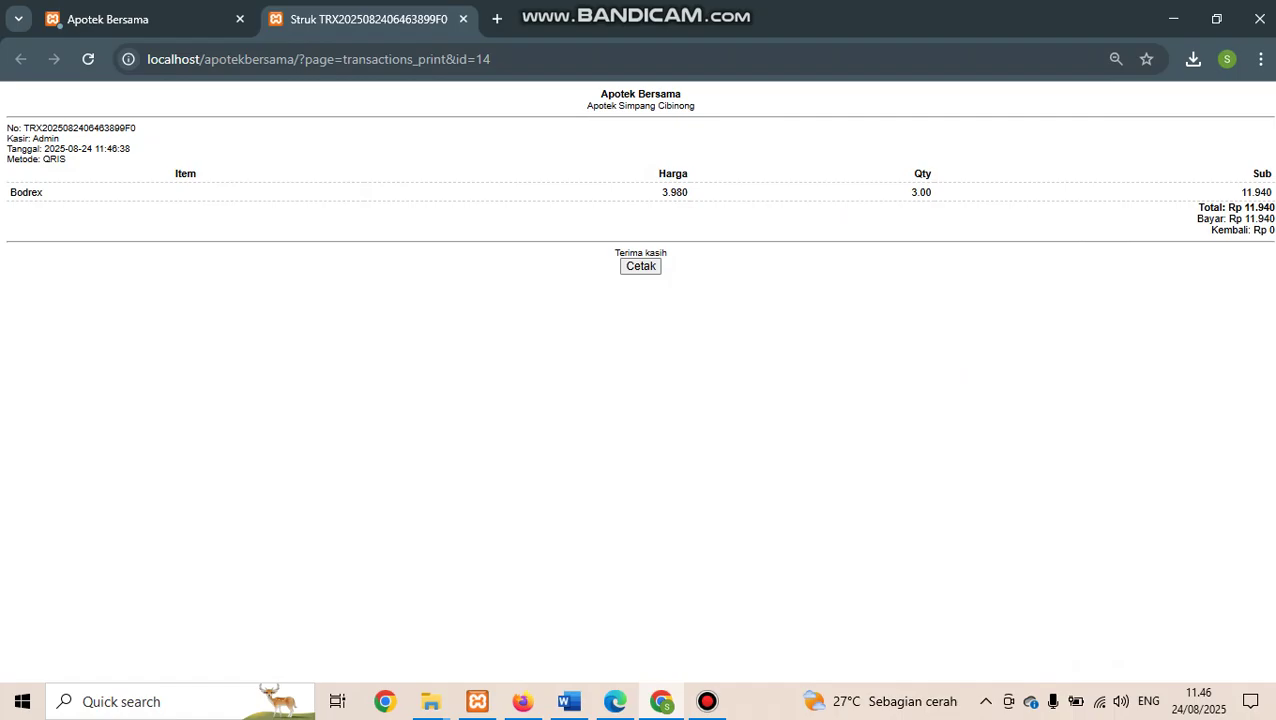
key("Return")
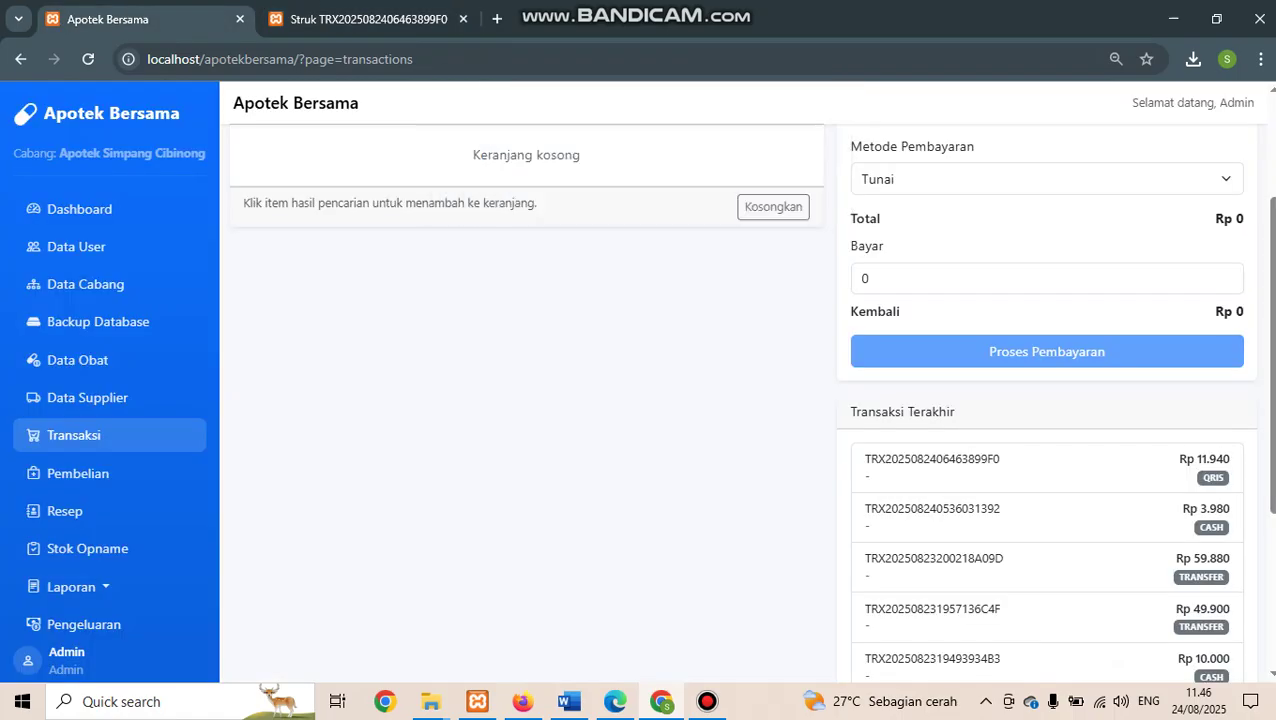
scroll(80, 555, "down", 2)
Open the Pengurangan Stok Opname report and set the report type to Laporan Pembayaran
left_click(70, 587)
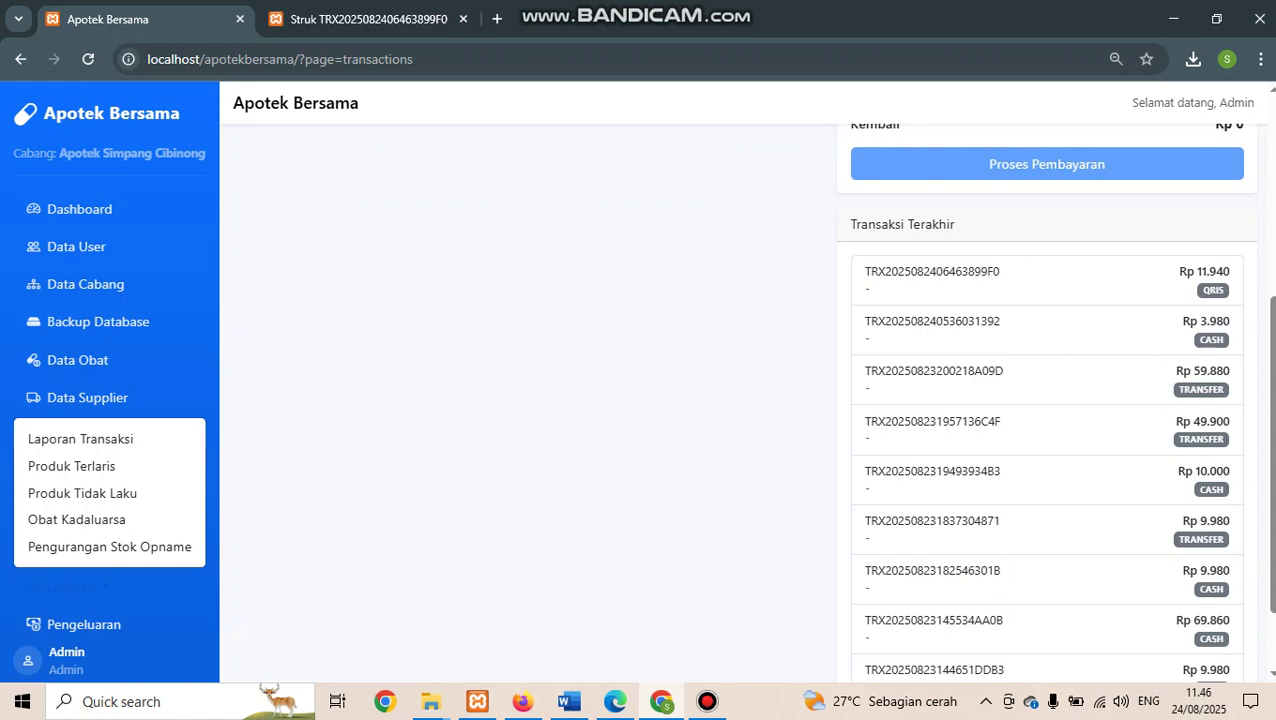
key("F5")
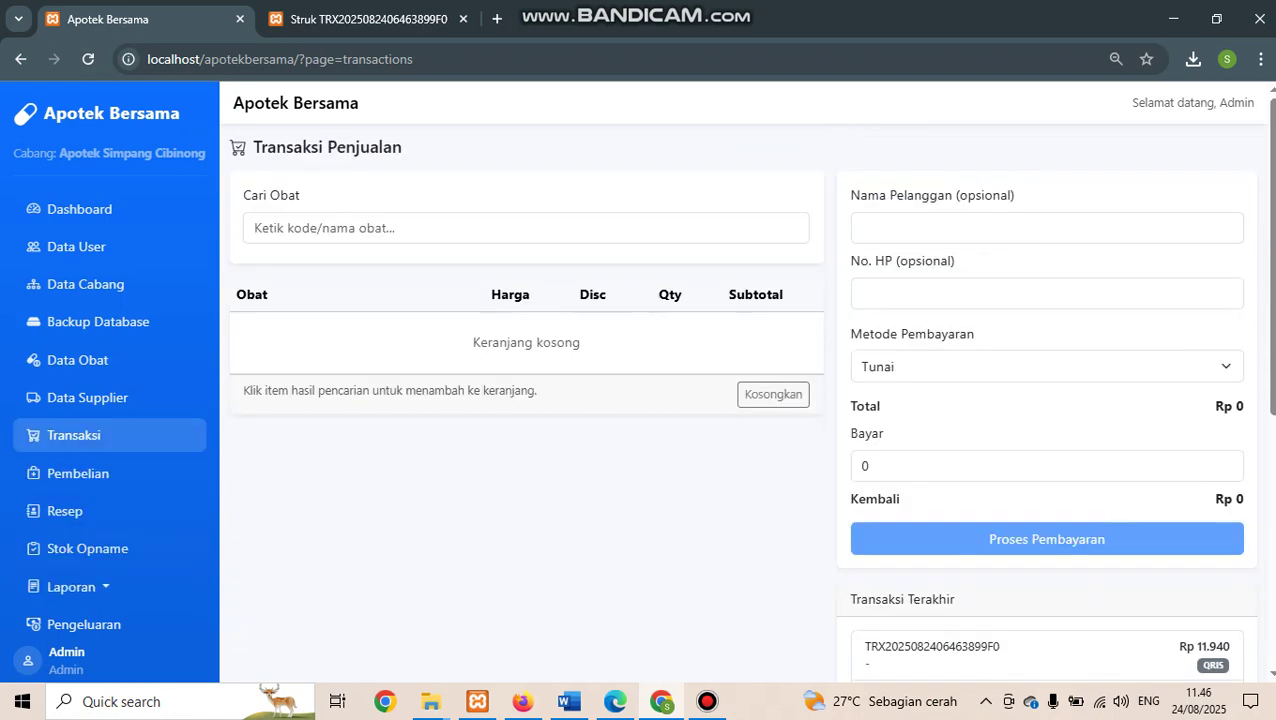
left_click(70, 587)
left_click(109, 546)
left_click(410, 248)
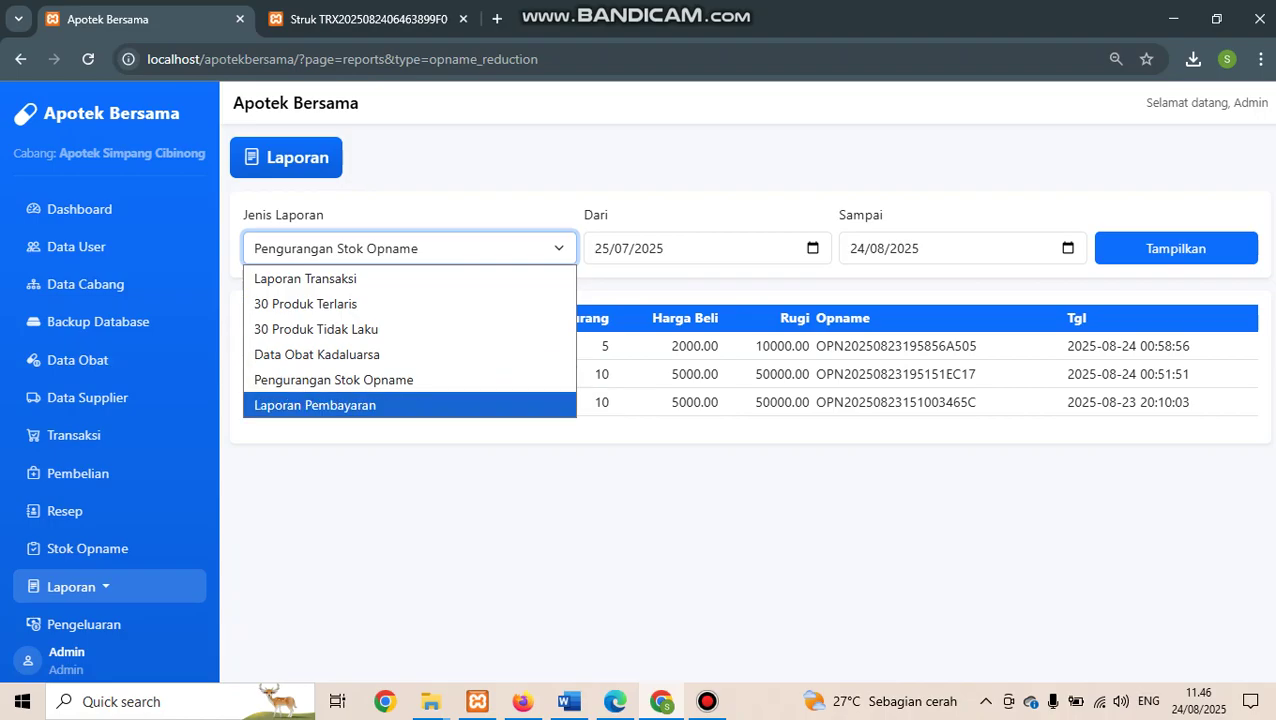
key("Return")
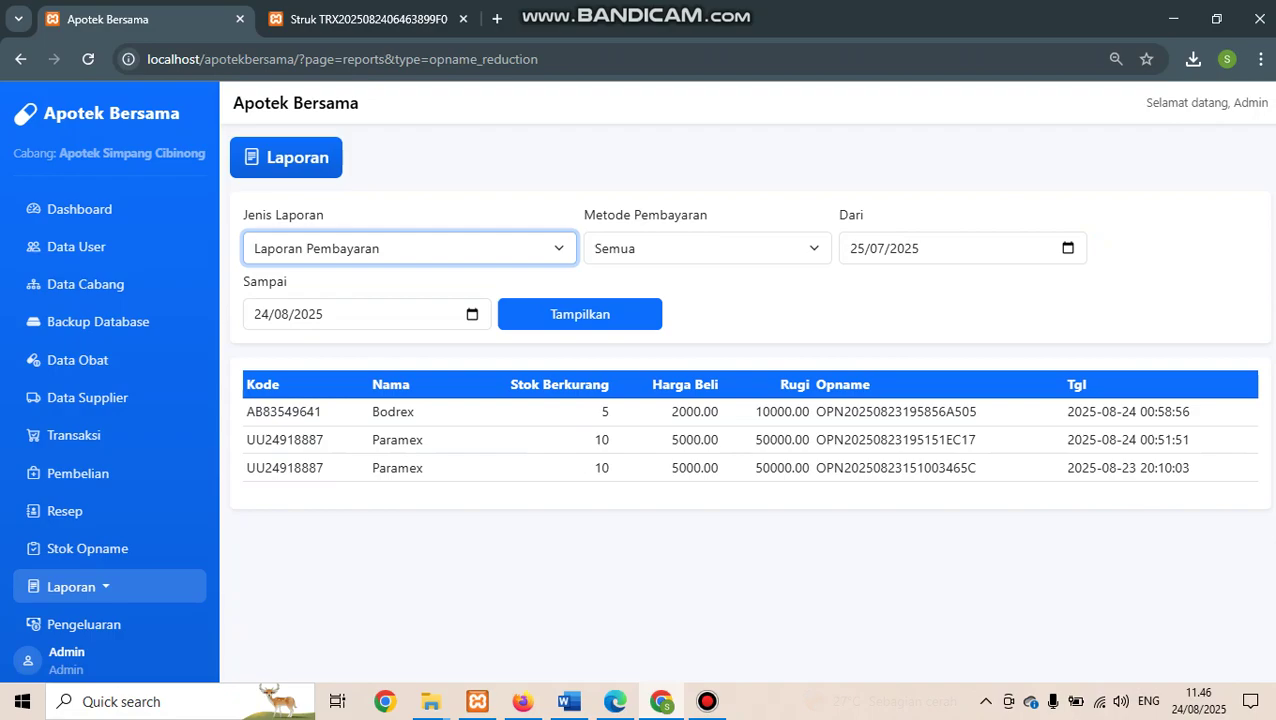
Open main.php from the layouts folder in Sublime Text and compare its Laporan menu entries with the report page in Chrome
mouse_move(431, 701)
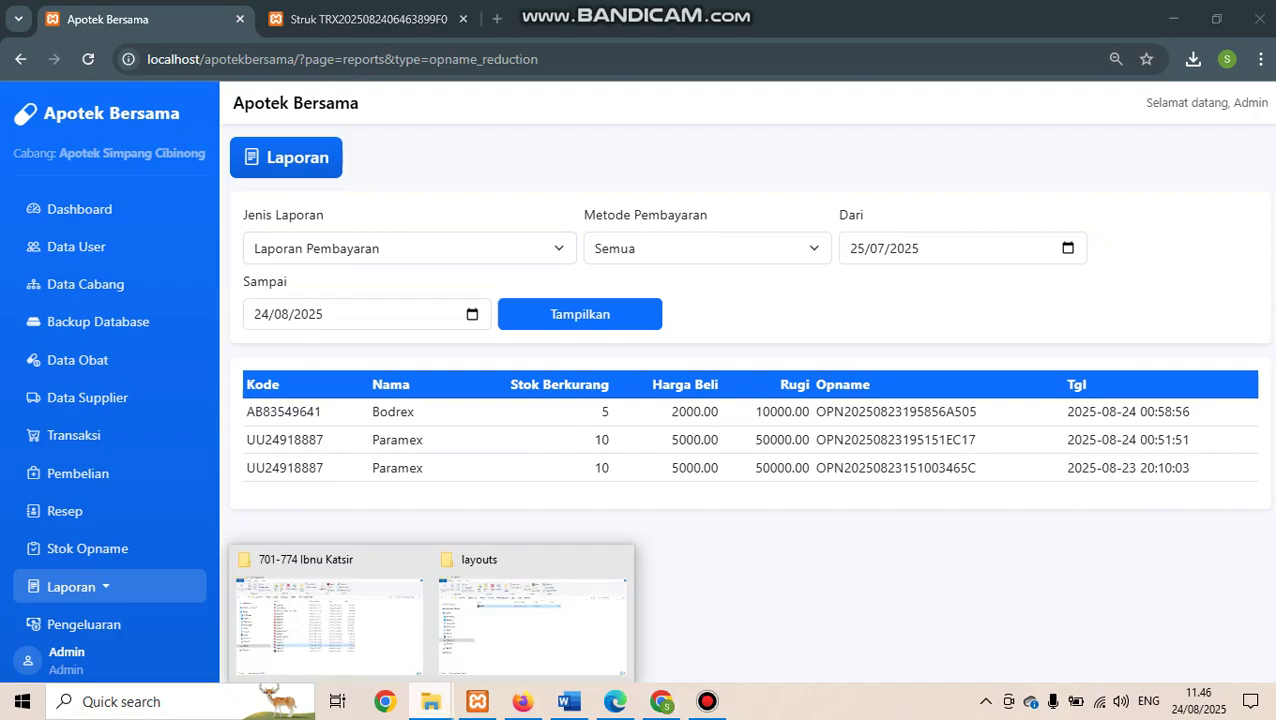
left_click(530, 610)
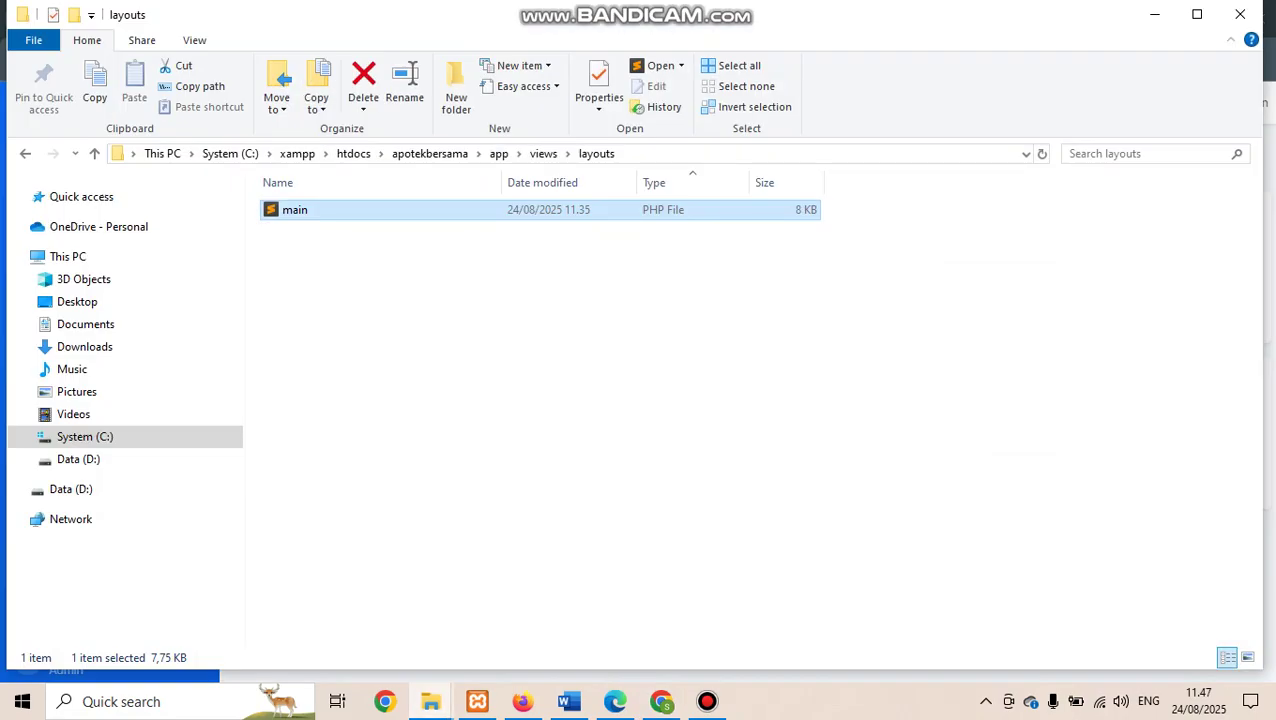
key("Return")
scroll(640, 380, "down", 15)
scroll(640, 380, "down", 5)
scroll(640, 380, "up", 2)
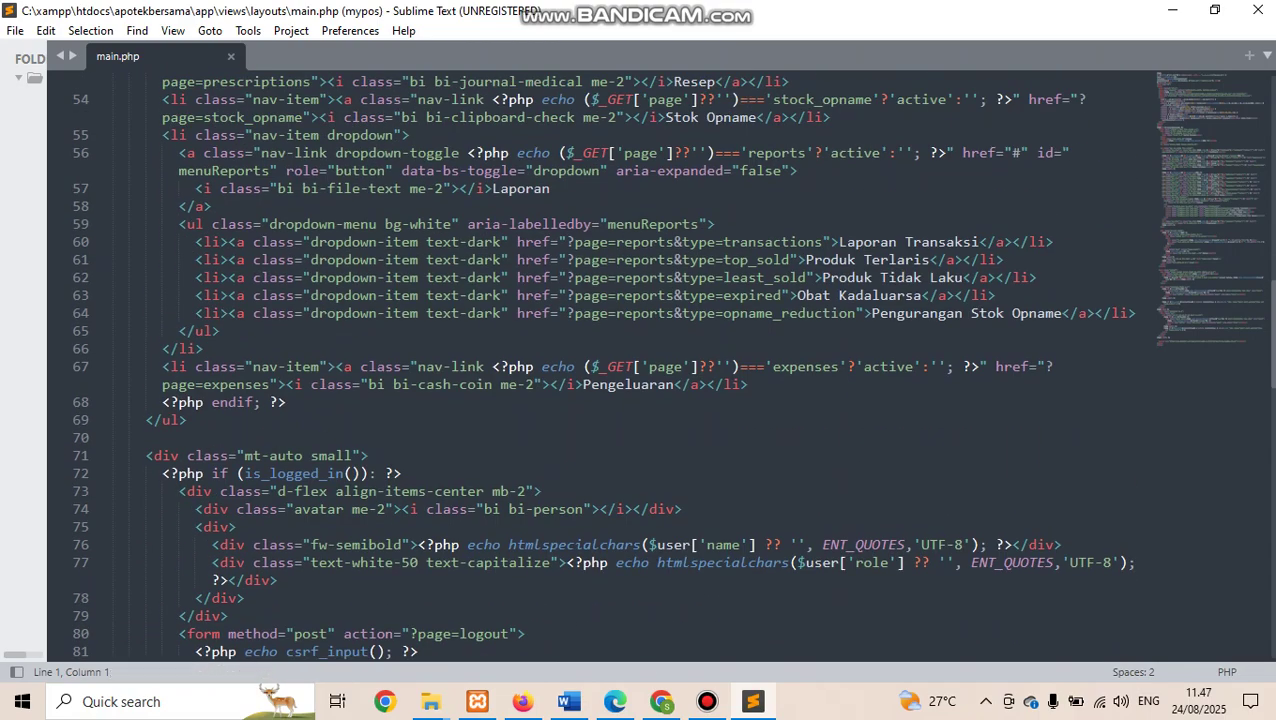
left_click(661, 701)
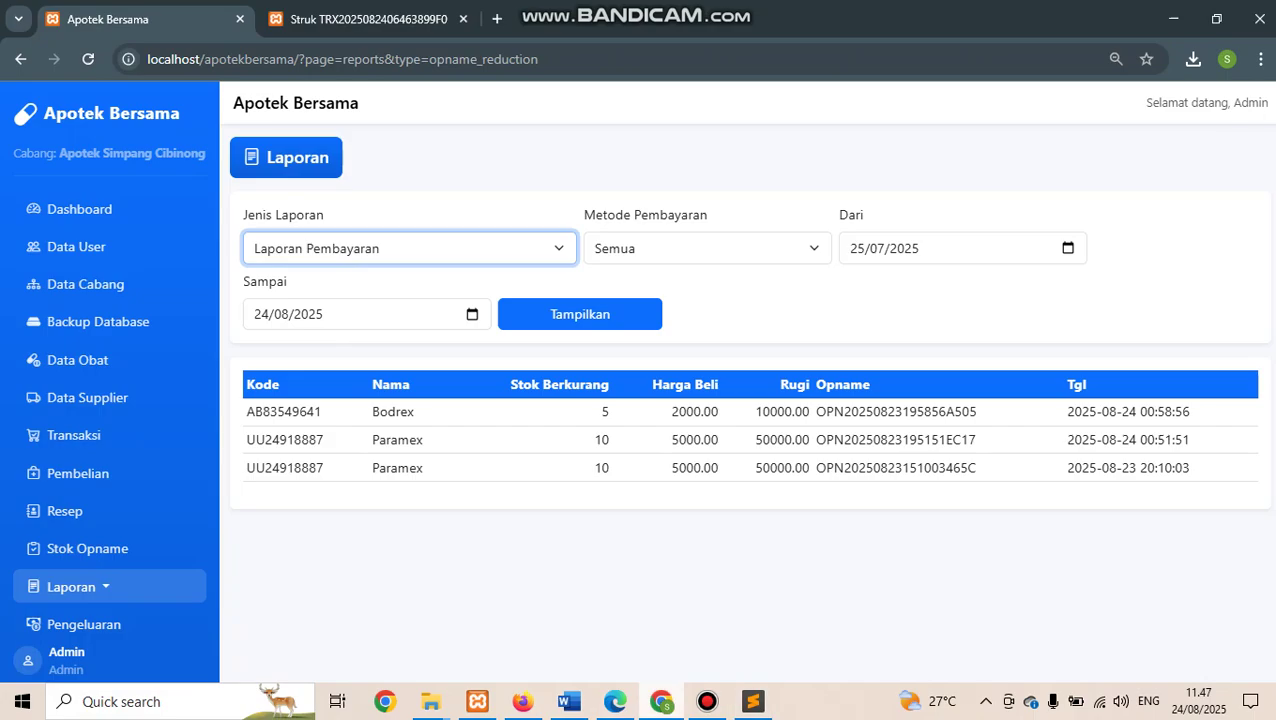
key("alt+Tab")
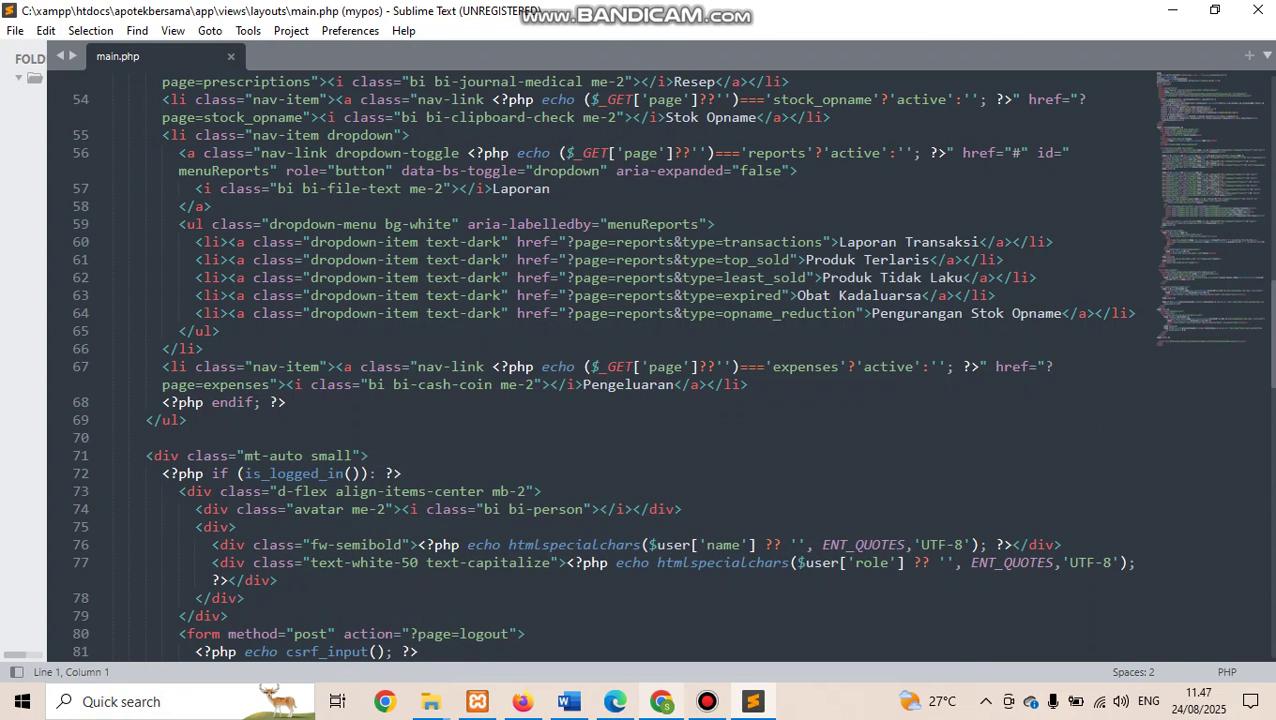
key("alt+Tab")
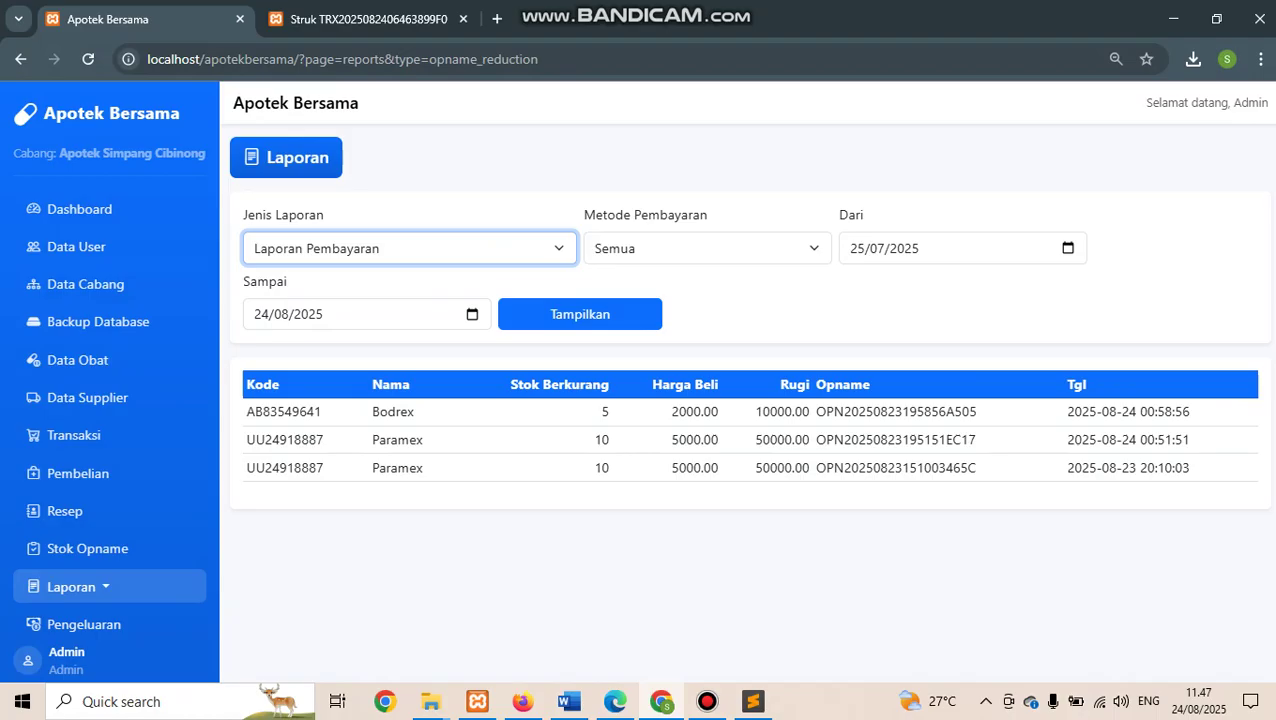
Switch the report type to Pengurangan Stok Opname and back to Laporan Pembayaran
key("space")
key("Up")
key("Return")
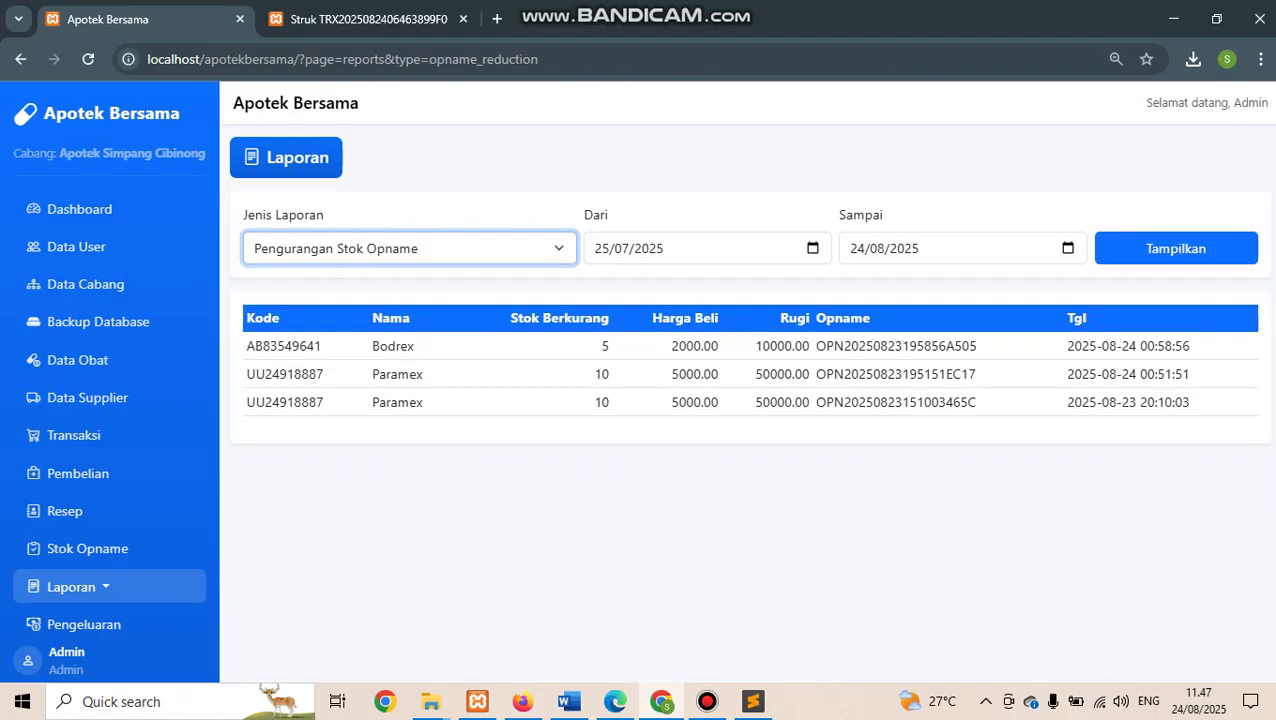
key("space")
key("Up")
key("Up")
key("Down")
key("Down")
key("Down")
key("Return")
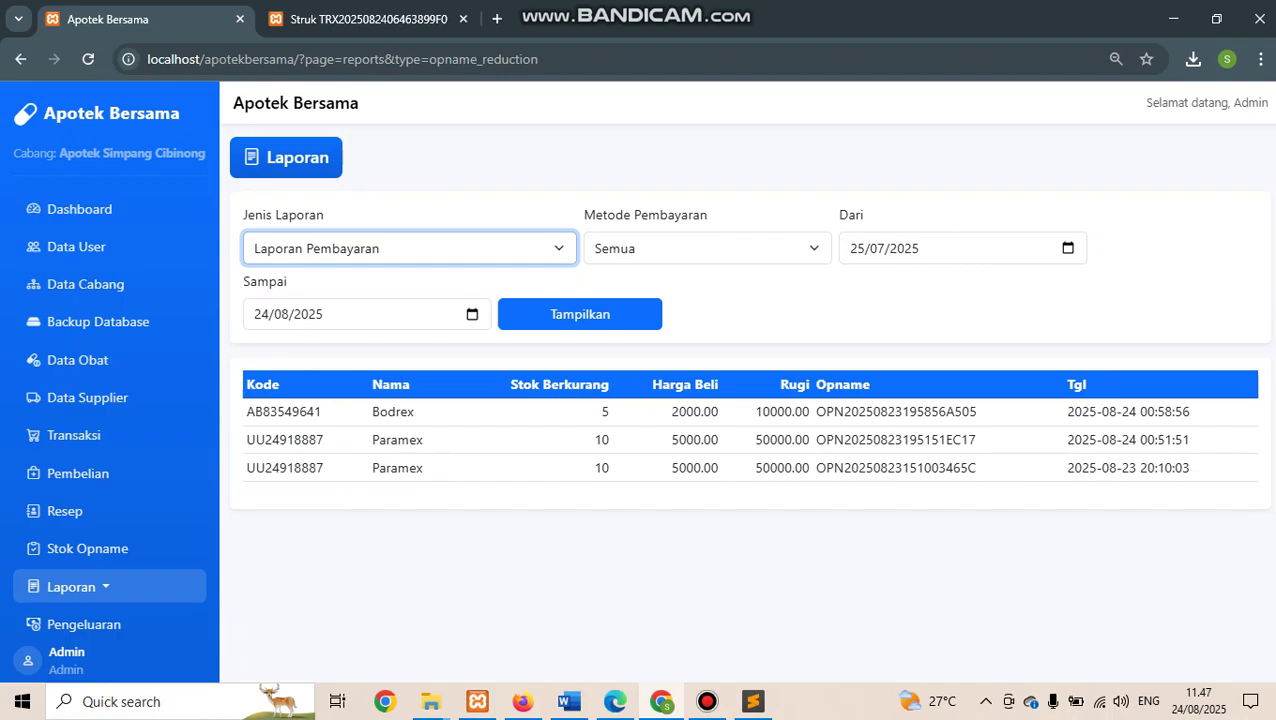
Show the payment report for all payment methods and review the listed transactions
left_click(580, 314)
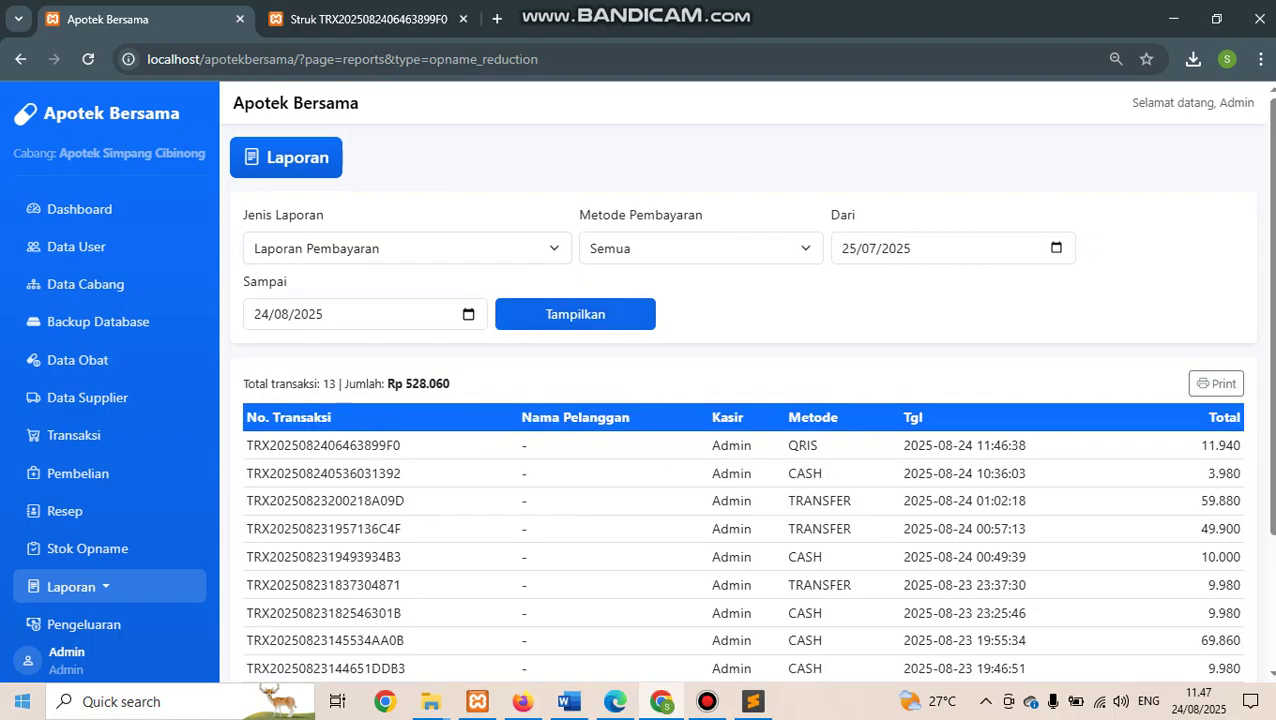
scroll(750, 400, "down", 3)
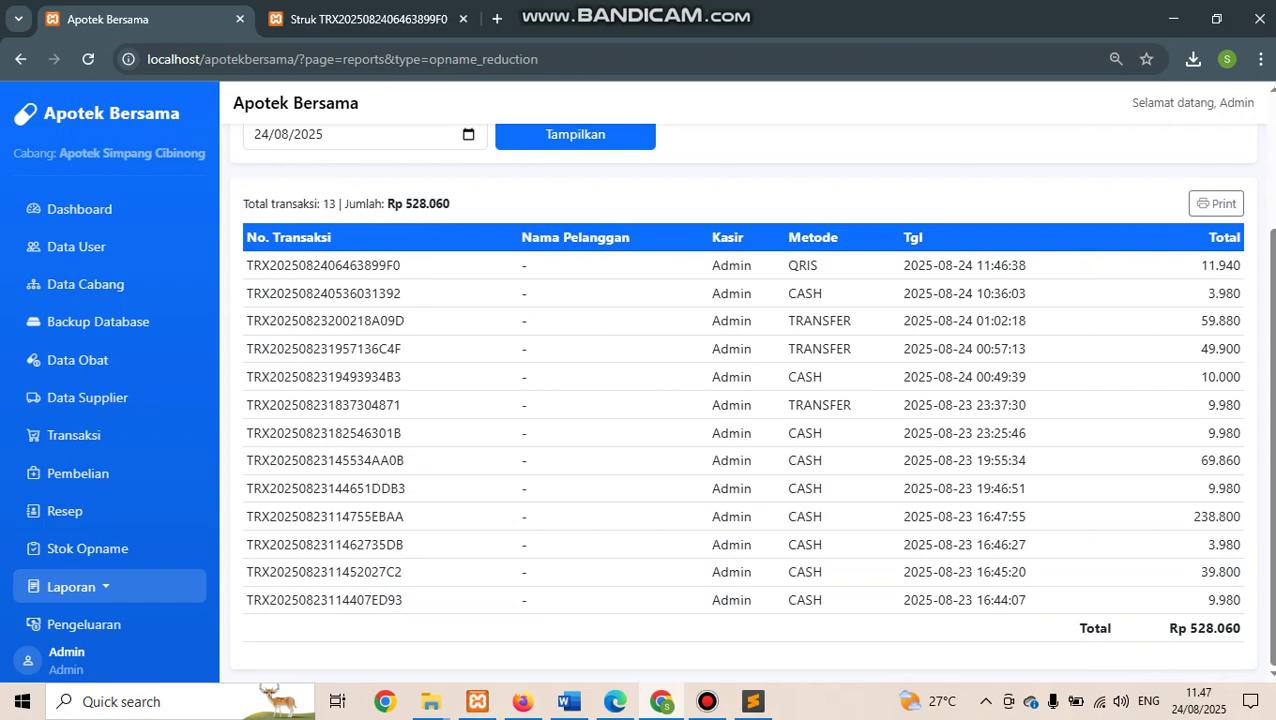
scroll(750, 400, "up", 3)
Filter the payment report by Cash and check the payment method of the listed transactions
left_click(701, 248)
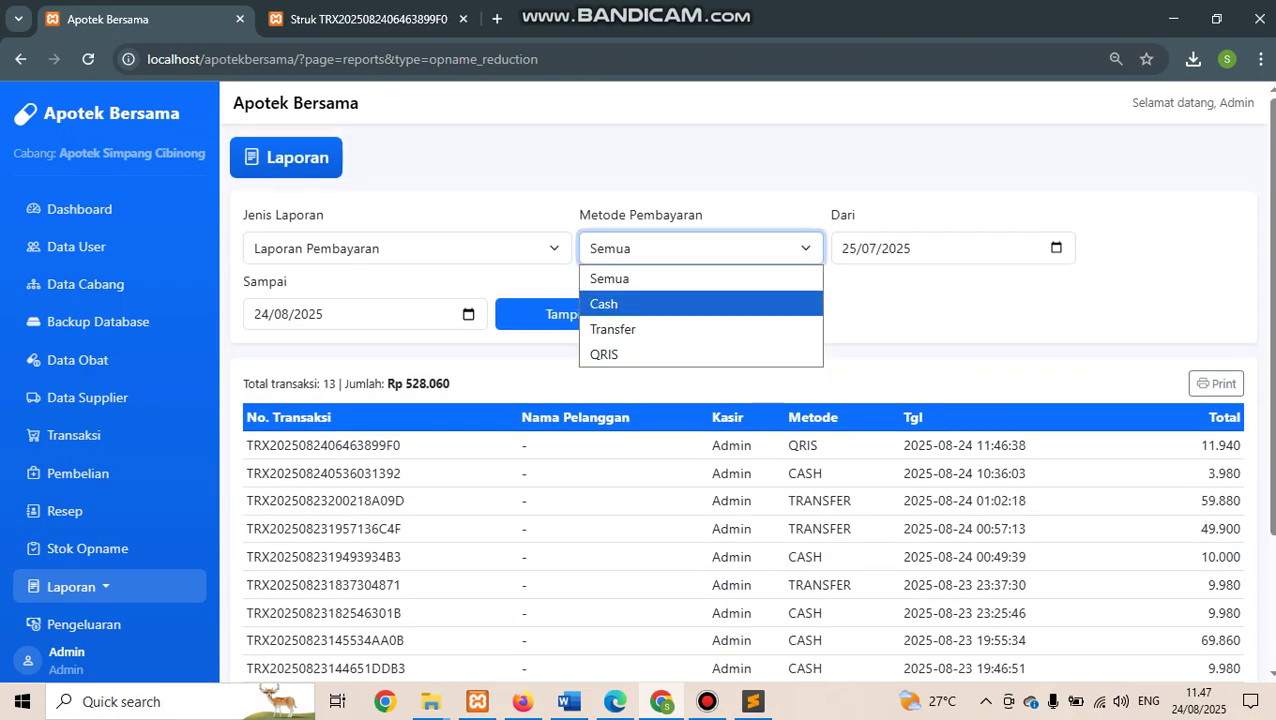
key("Return")
left_click(575, 314)
scroll(640, 400, "down", 2)
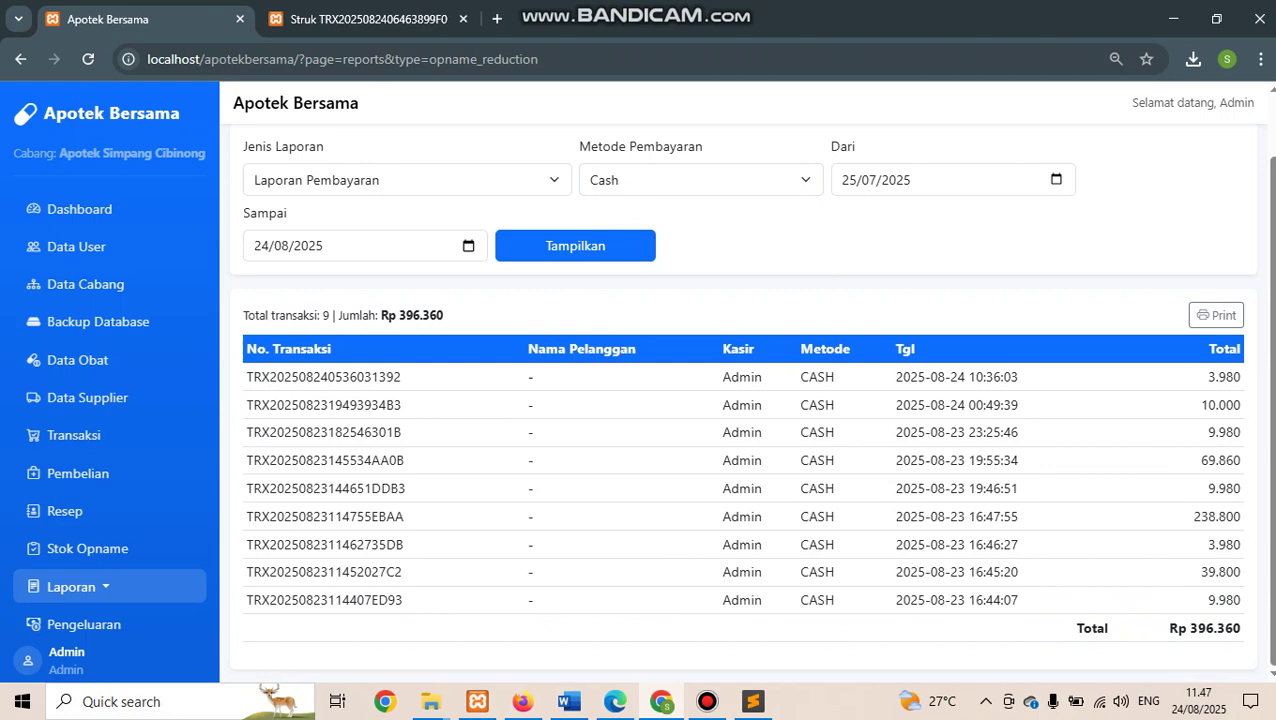
left_click_drag(801, 376, 835, 600)
Show the payment report filtered by Transfer and by QRIS
left_click(701, 180)
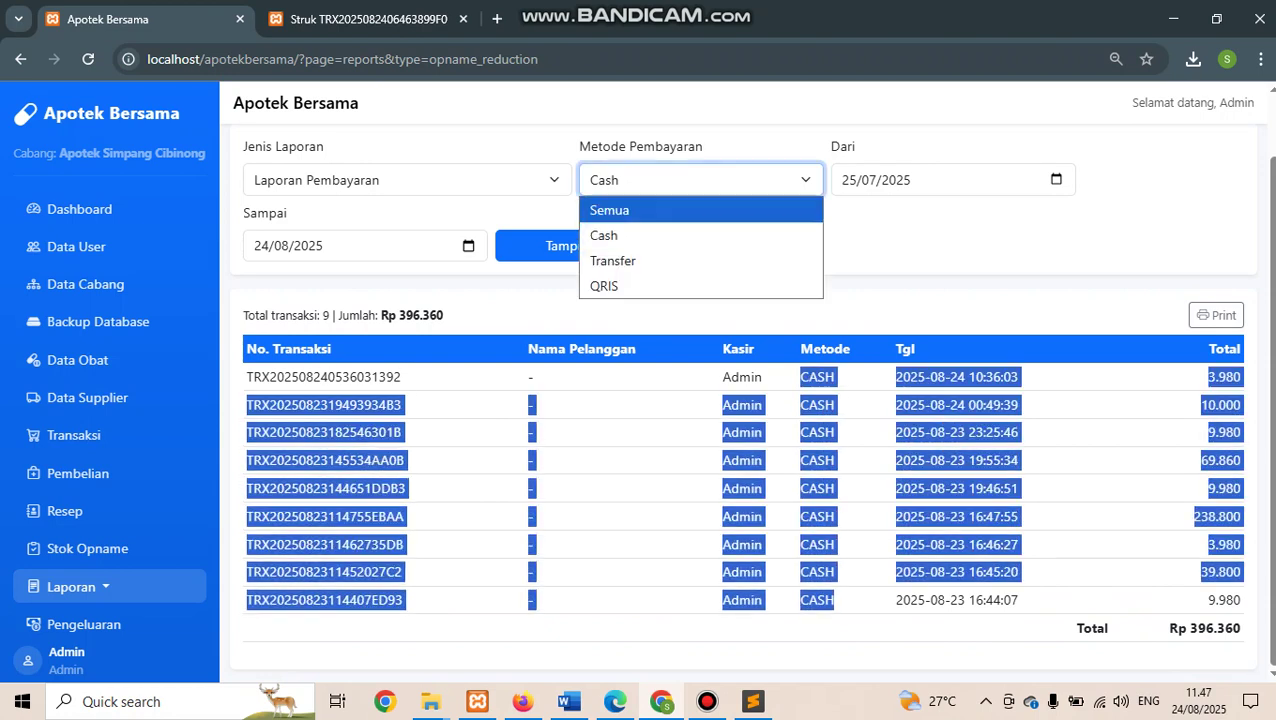
left_click(614, 260)
left_click(575, 246)
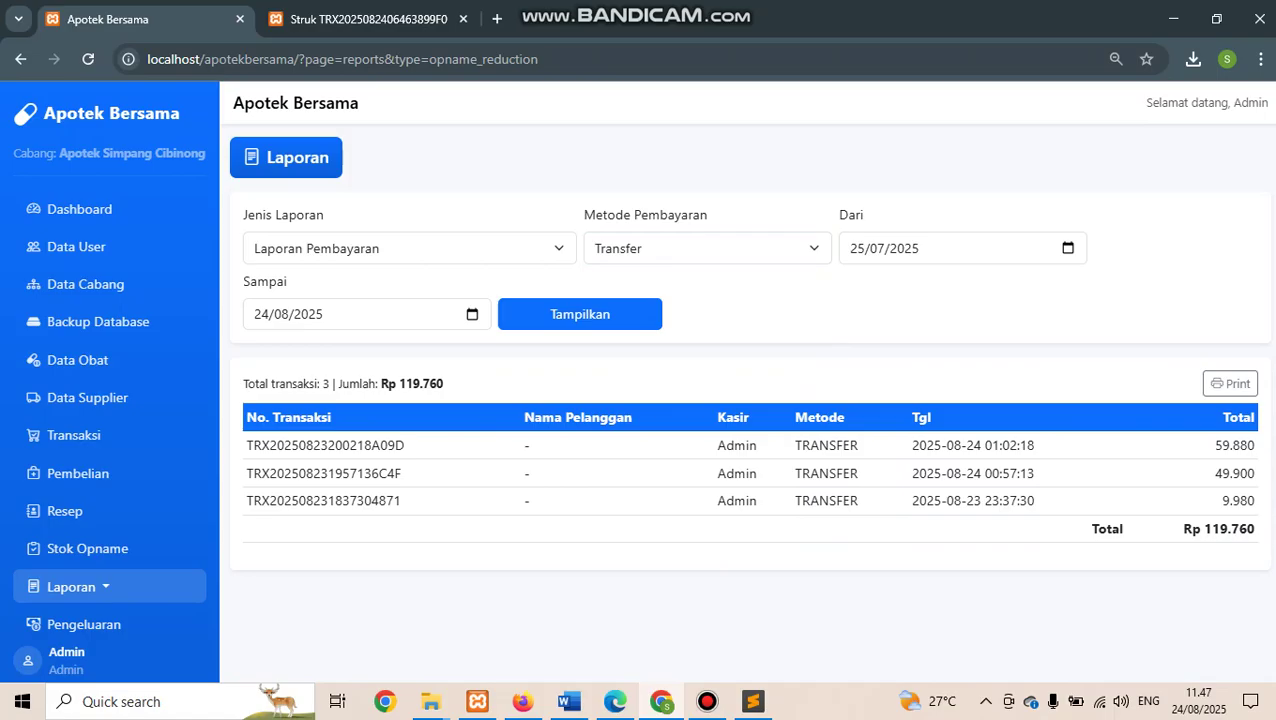
left_click(707, 248)
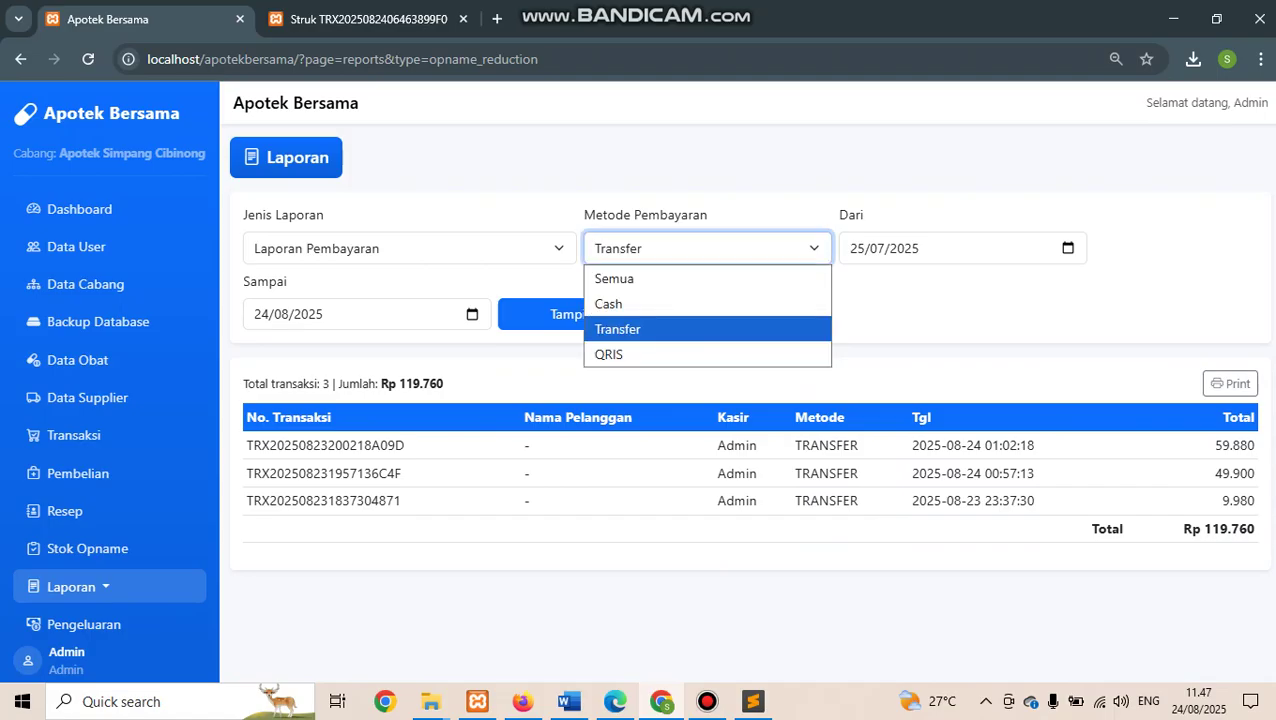
left_click(612, 354)
left_click(580, 314)
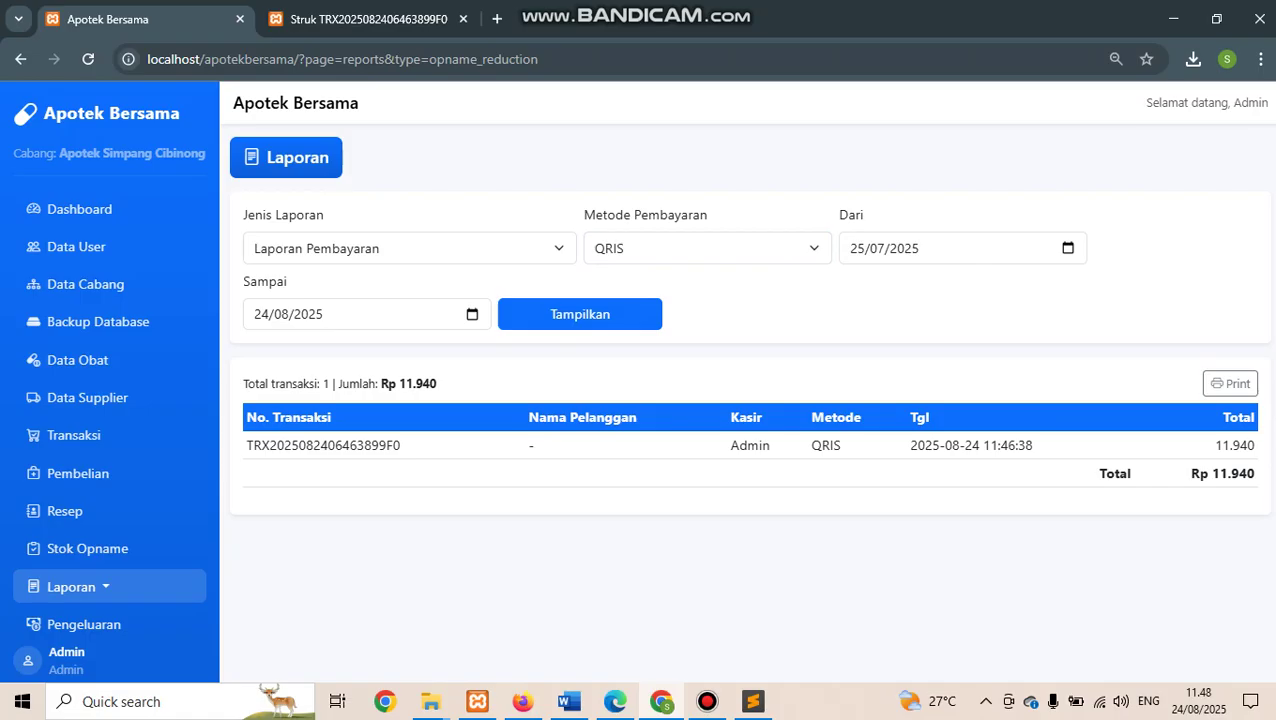
Preview the QRIS payment report for printing, cancel it and return to the report page
left_click(1230, 383)
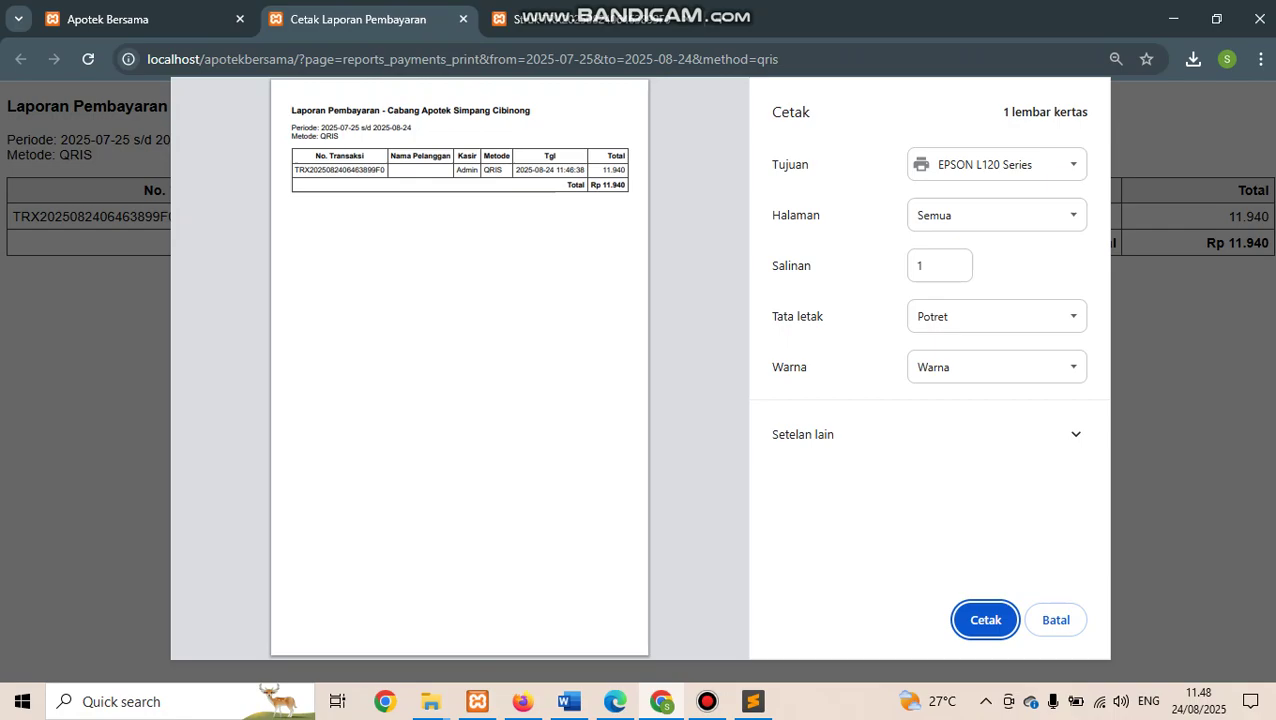
left_click(1056, 620)
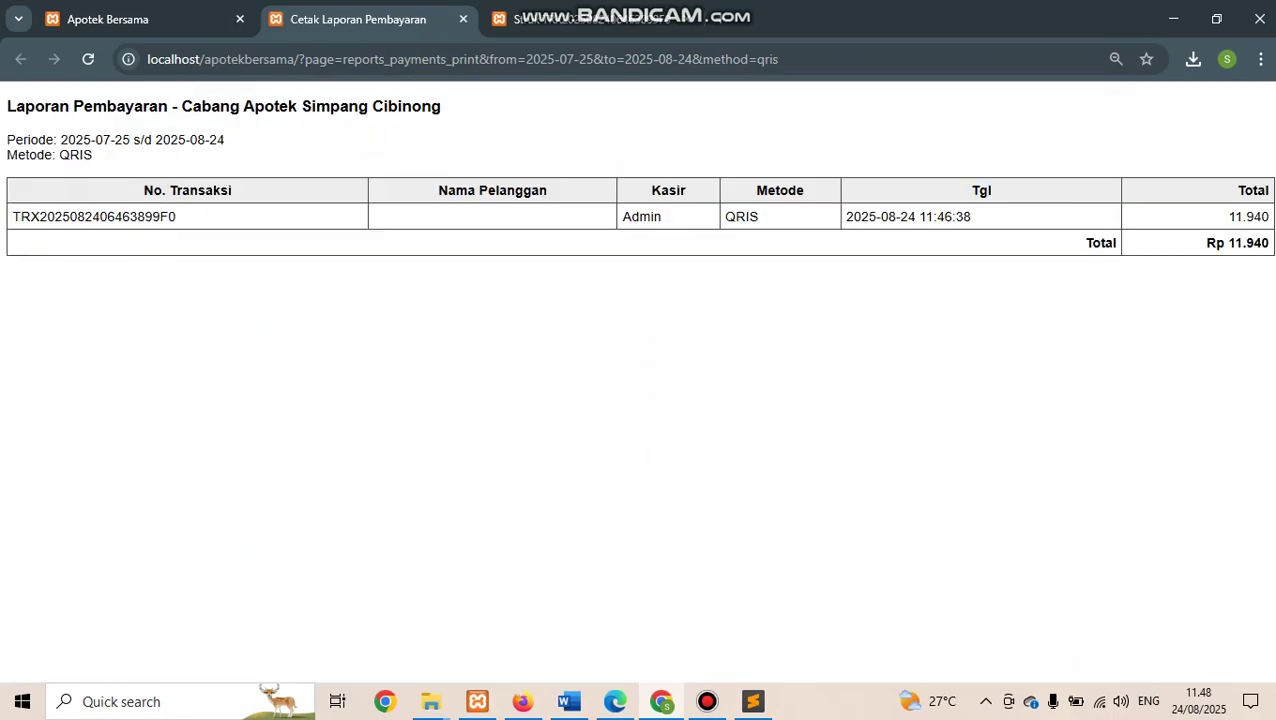
left_click(107, 19)
Open the admin dashboard, switch to Firefox and reload the cashier's Simpang Citeureup dashboard
left_click(80, 208)
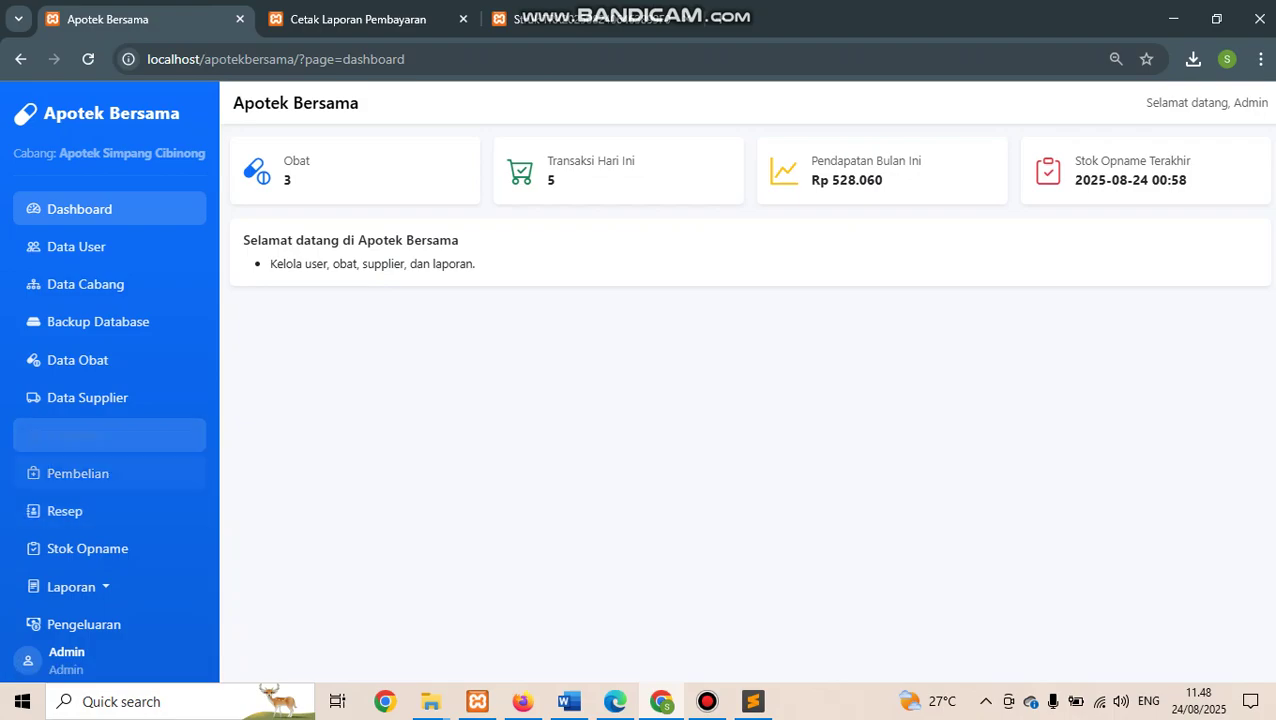
left_click(522, 701)
left_click(350, 21)
left_click(90, 60)
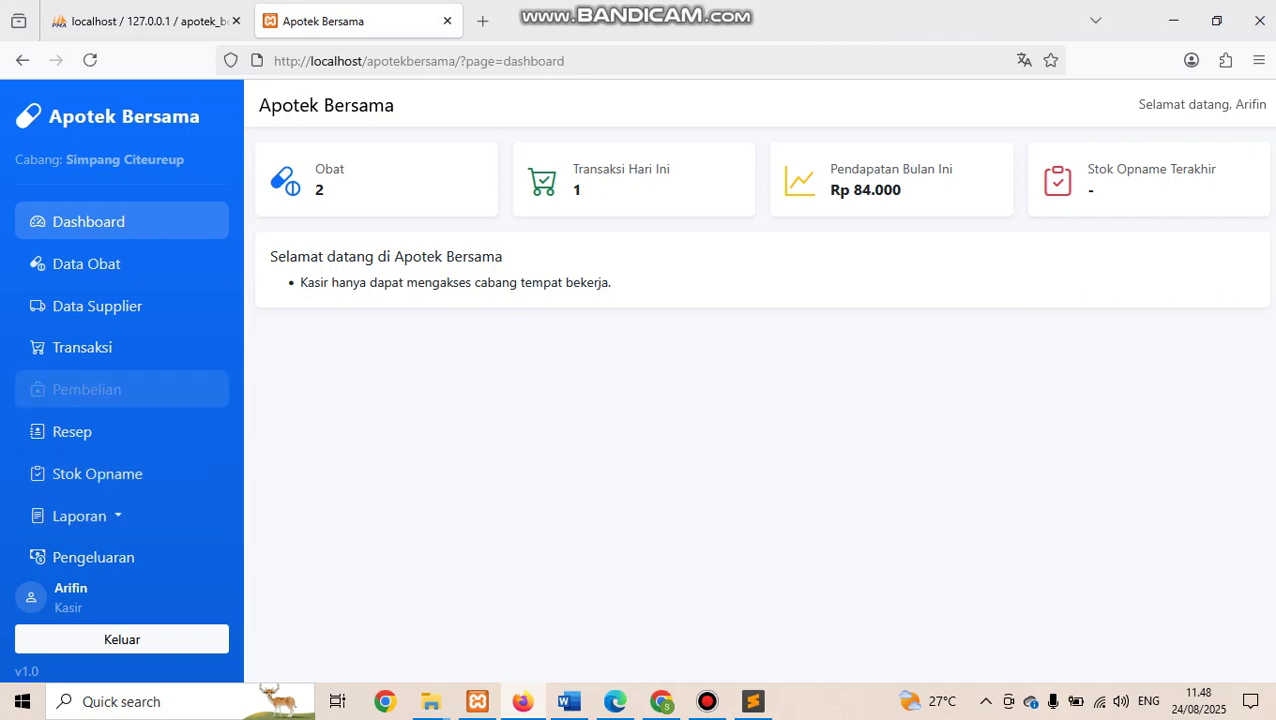
Search for "bod" on the cashier's sales transaction page and add Bodrex to the cart with quantity 5
left_click(82, 347)
left_click(543, 242)
type("bod")
left_click(543, 294)
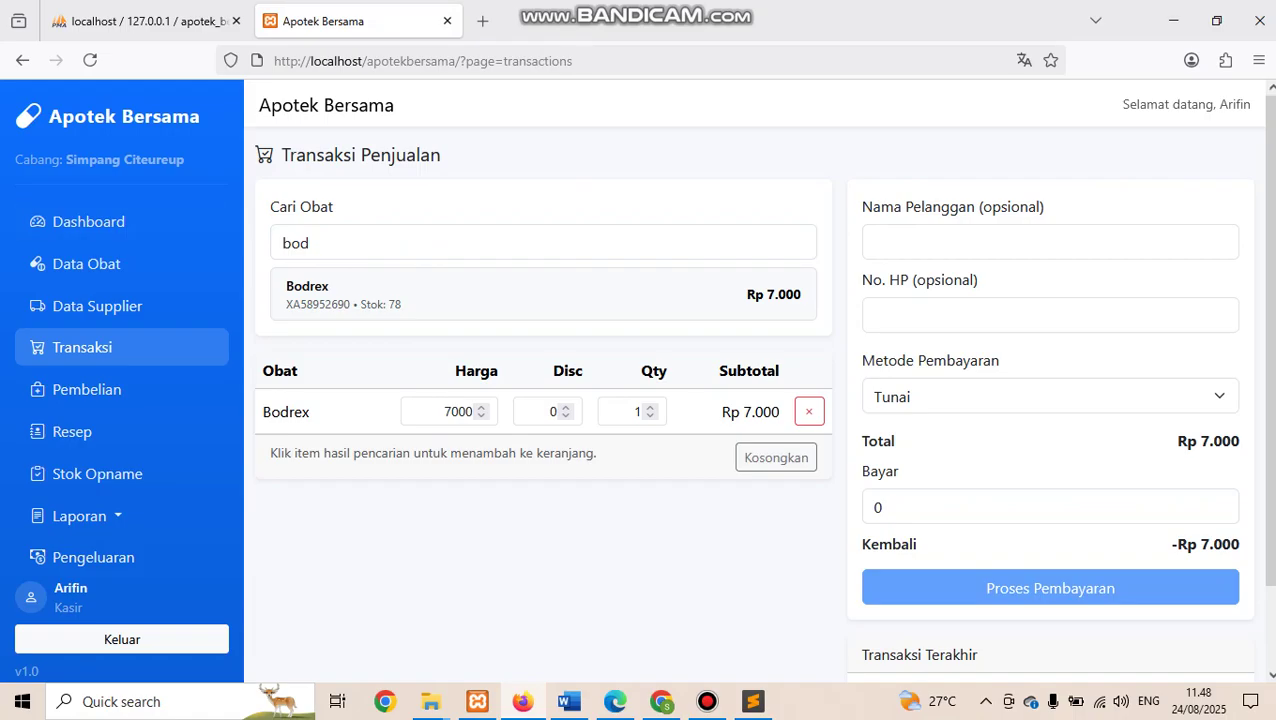
left_click(650, 407)
left_click(650, 407)
left_click(650, 407)
left_click(650, 407)
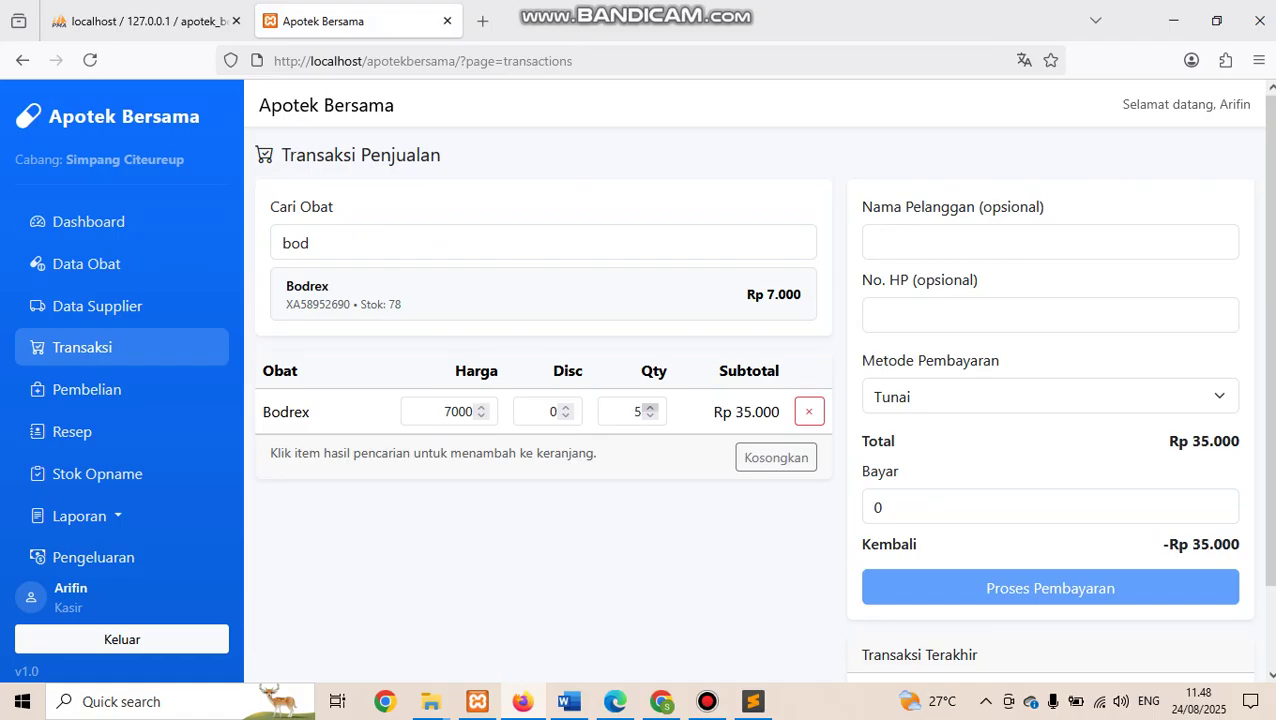
Enter a payment of 35000 for the Bodrex sale, set the payment method to Transfer and process the payment
left_click(1050, 507)
type("35000")
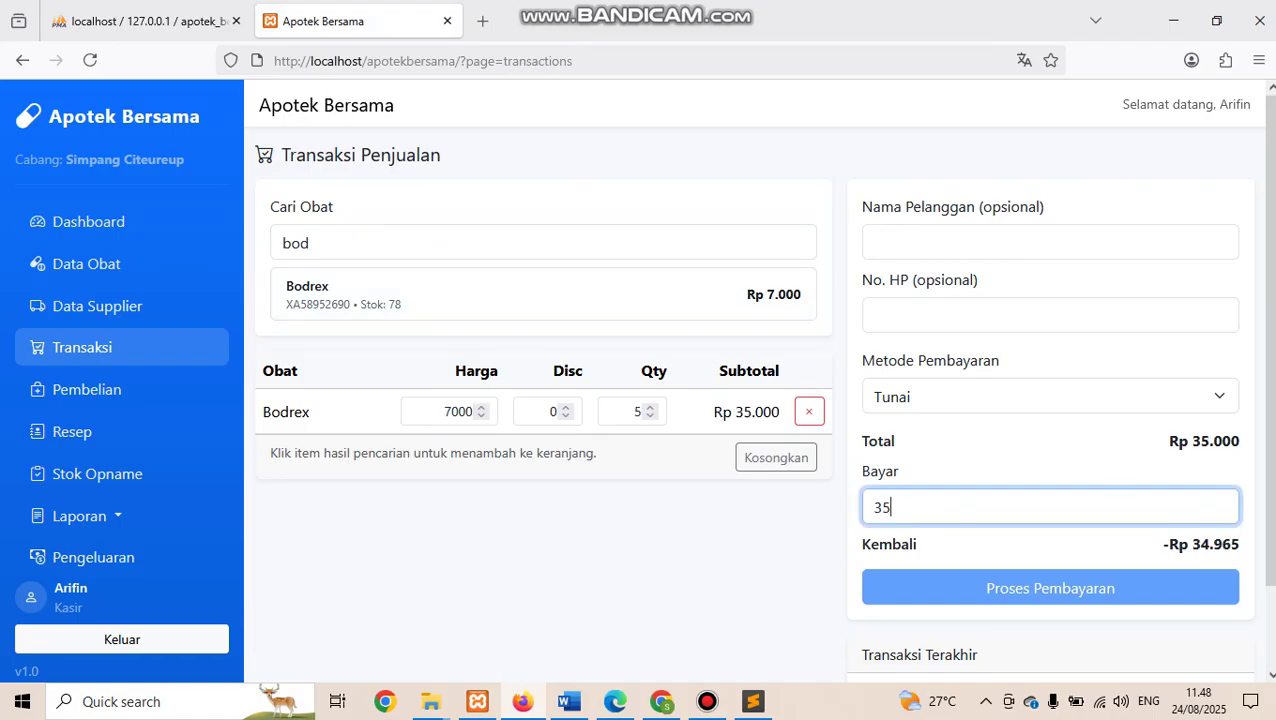
scroll(760, 400, "down", 2)
left_click(1050, 304)
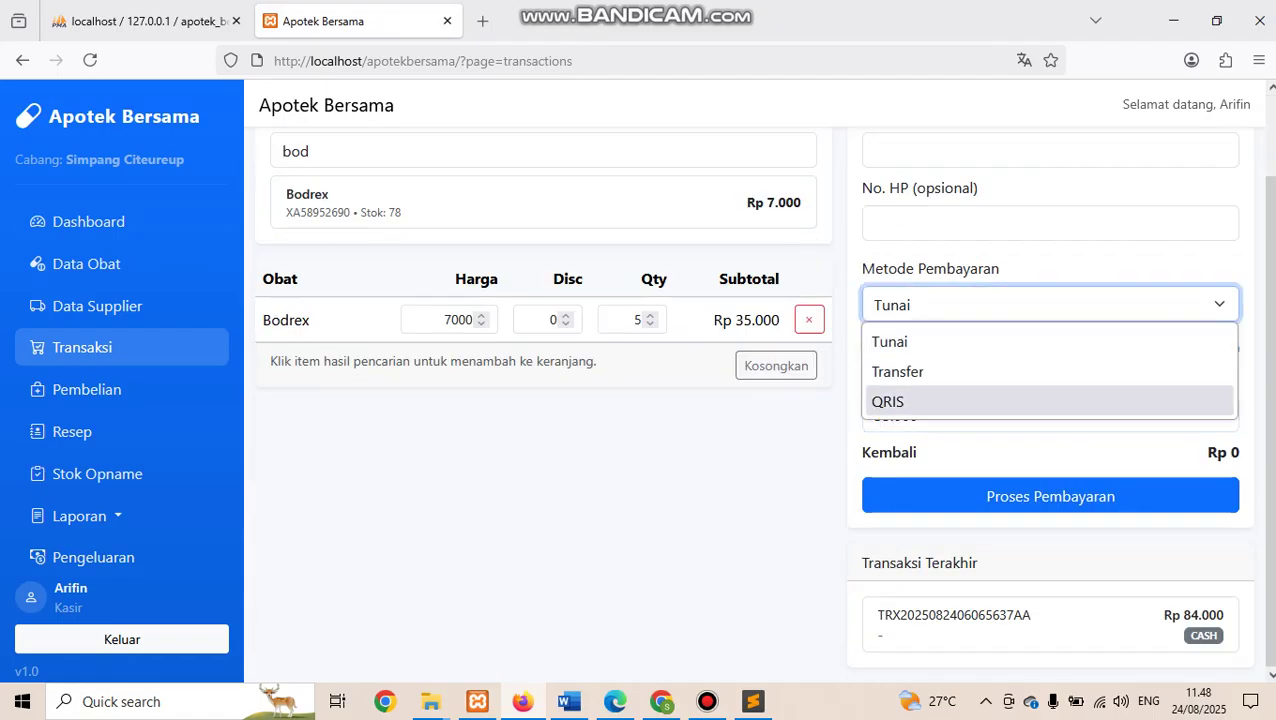
left_click(1050, 370)
left_click(1050, 573)
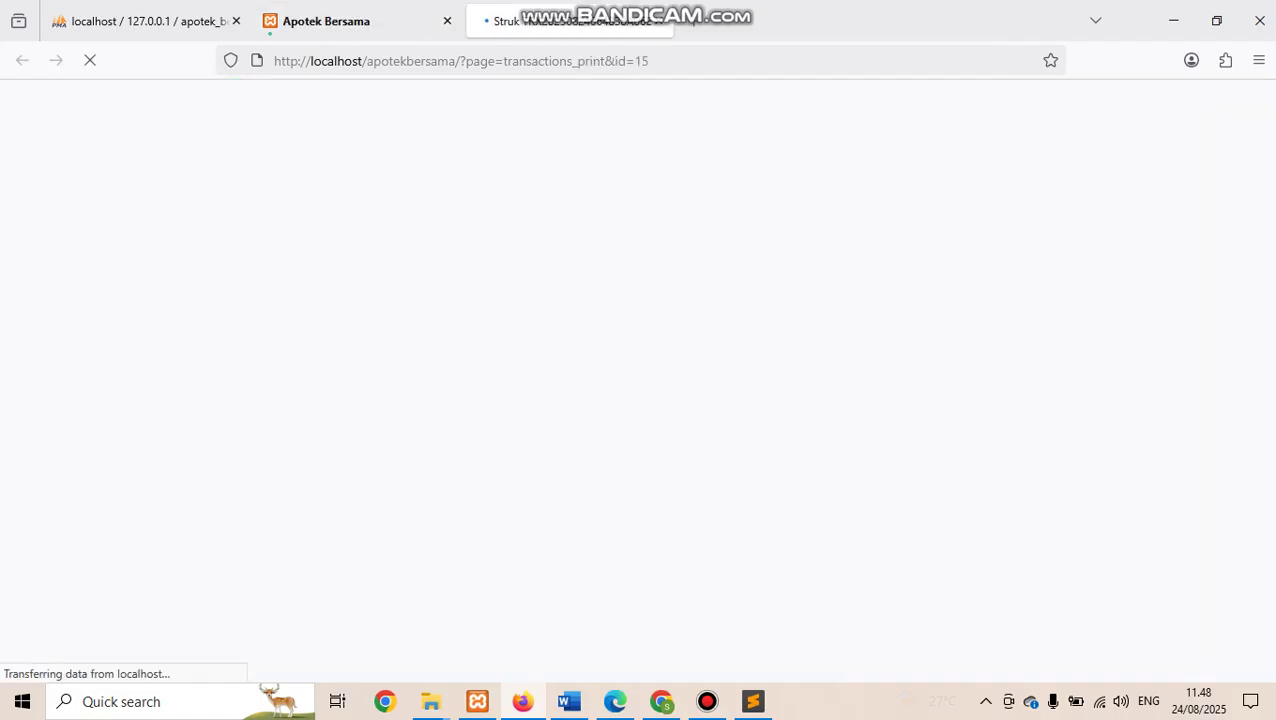
Cancel printing the receipt, acknowledge the completed sale and show the latest transactions list
key("Escape")
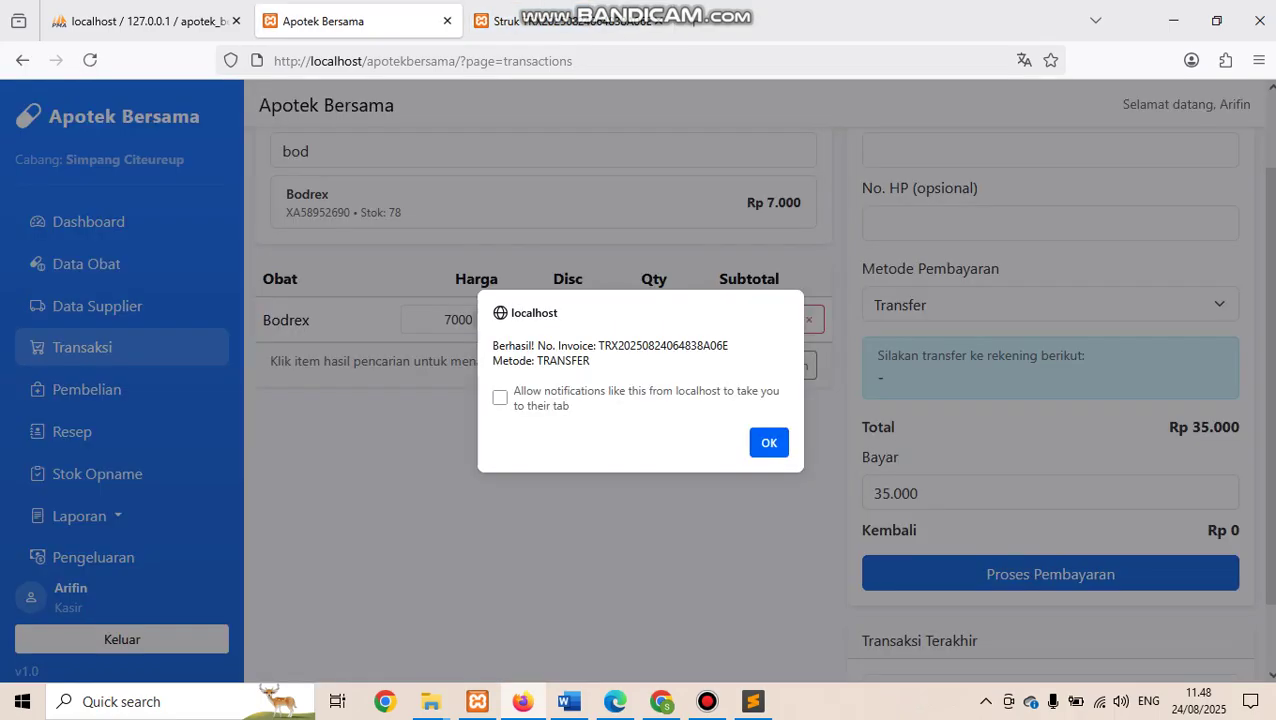
left_click(769, 442)
scroll(760, 400, "down", 1)
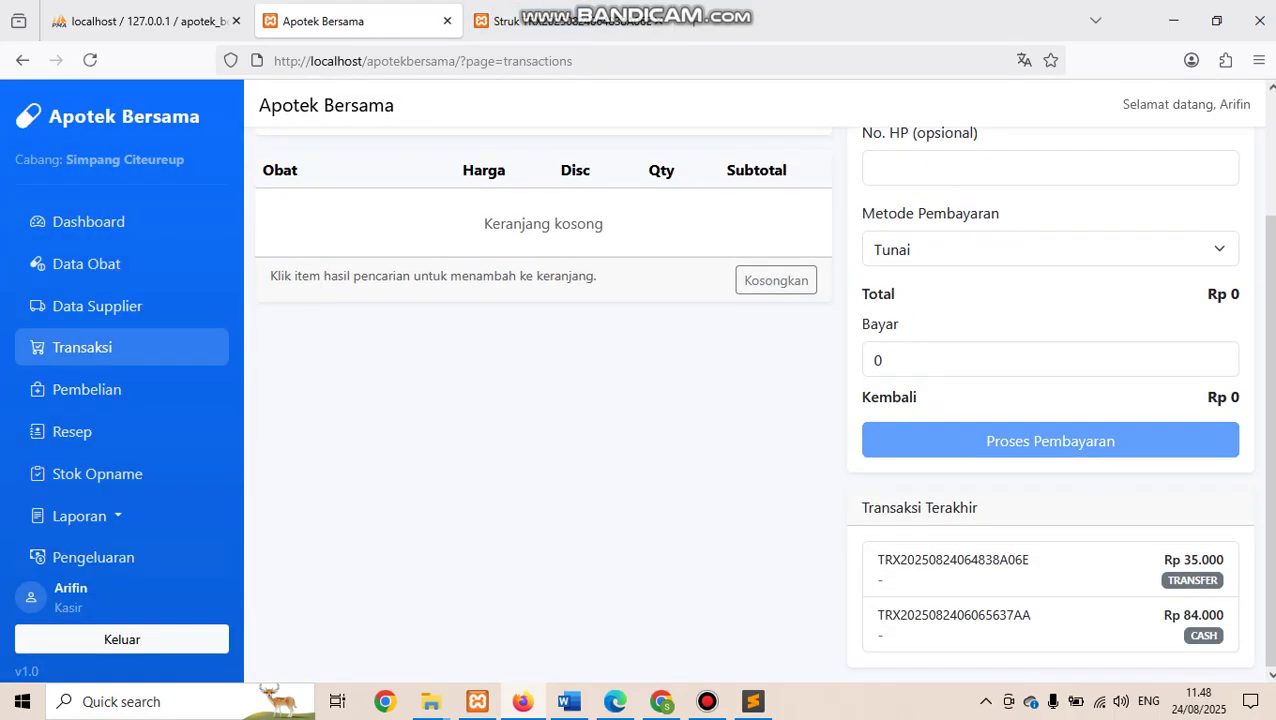
Show the cashier's payment report (Laporan Pembayaran) with the payment method set to Semua
left_click(80, 515)
left_click(85, 441)
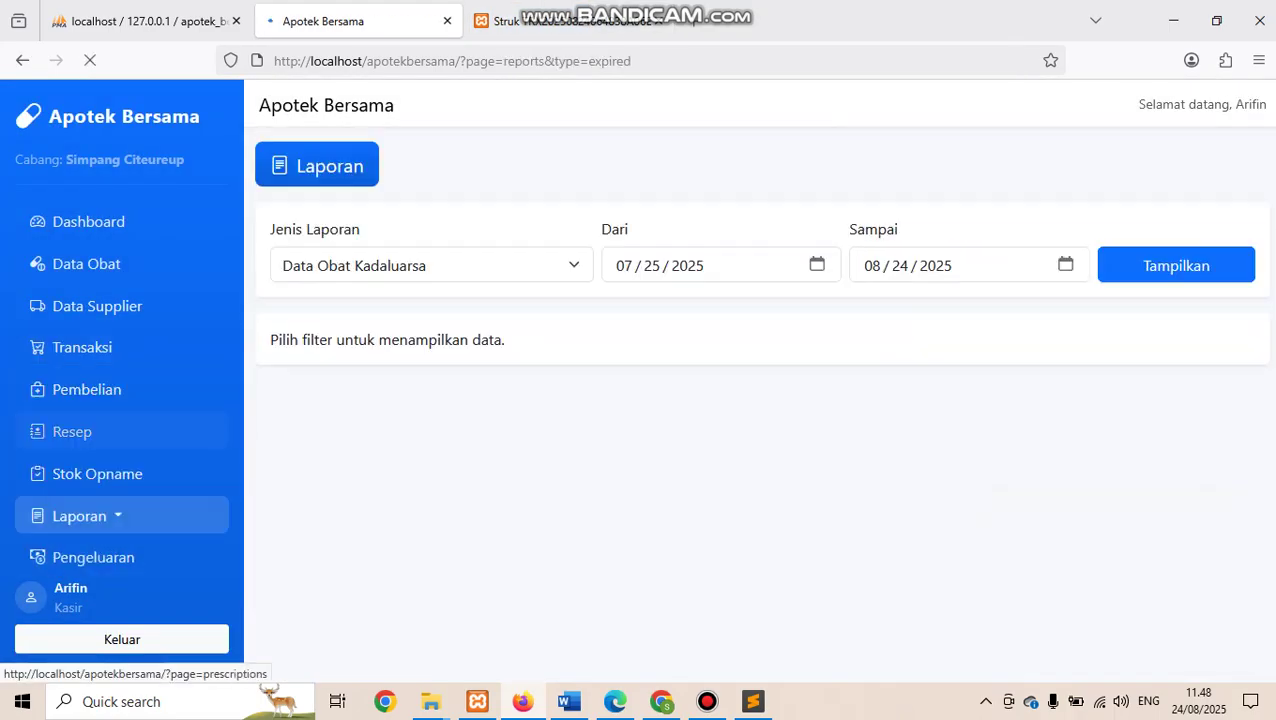
left_click(430, 265)
left_click(350, 451)
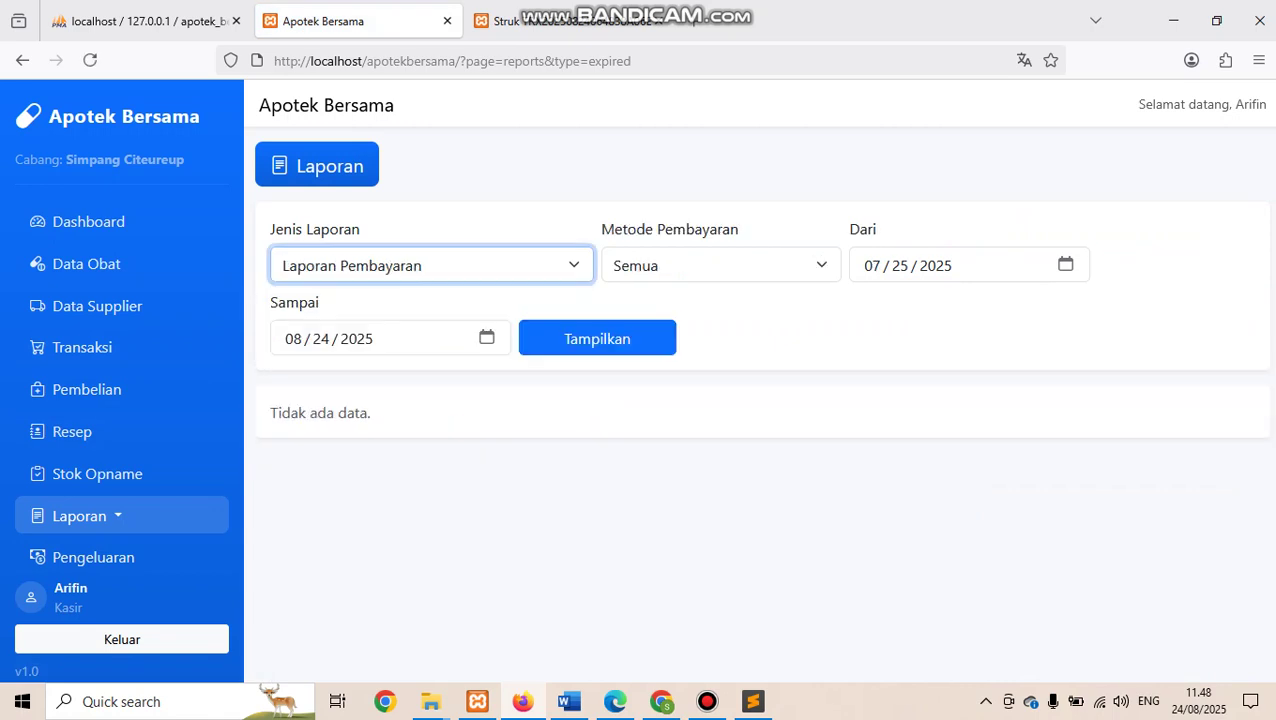
left_click(597, 338)
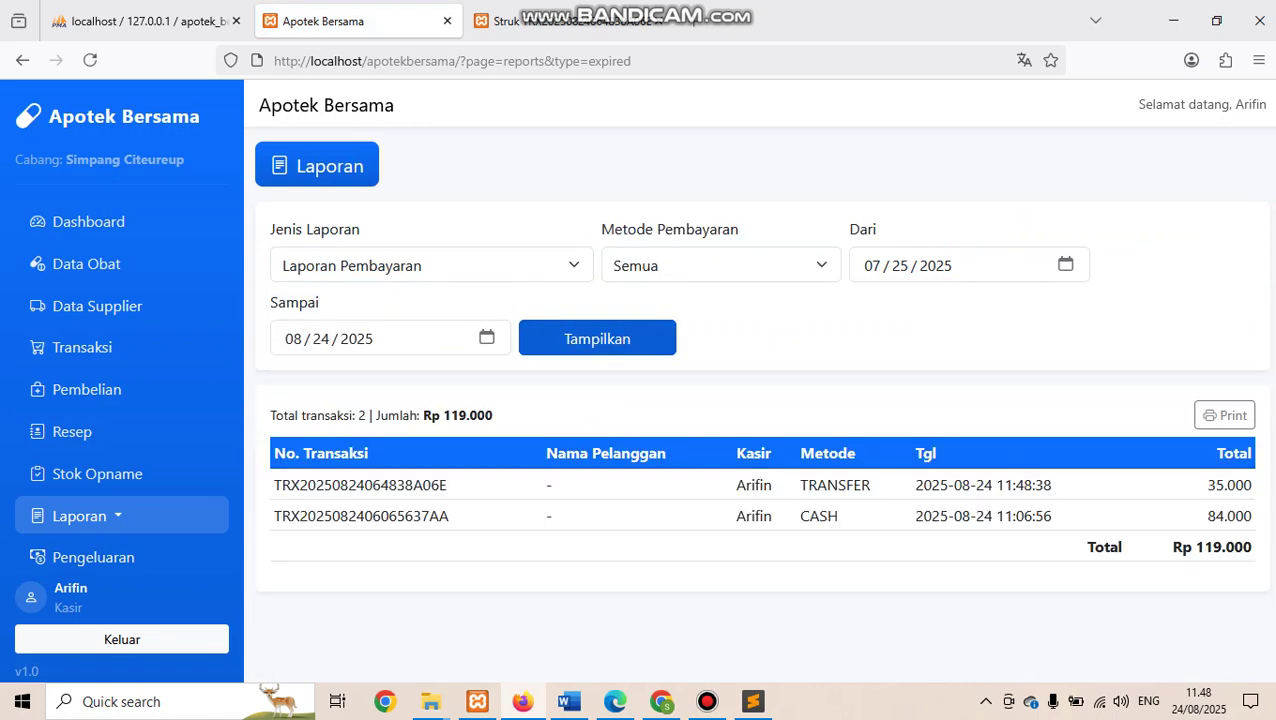
left_click(720, 265)
left_click(640, 299)
Switch to the admin session in Chrome and review the full Laporan Pembayaran for all payment methods
left_click(661, 701)
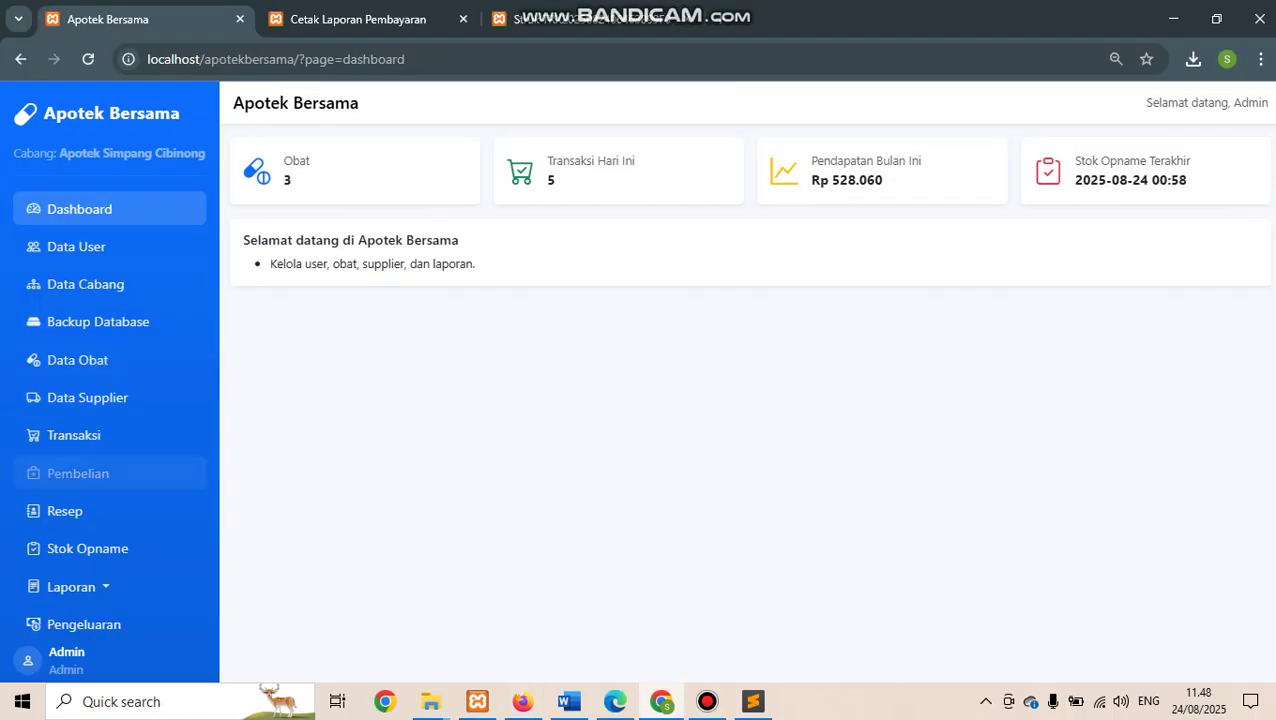
left_click(71, 586)
left_click(105, 544)
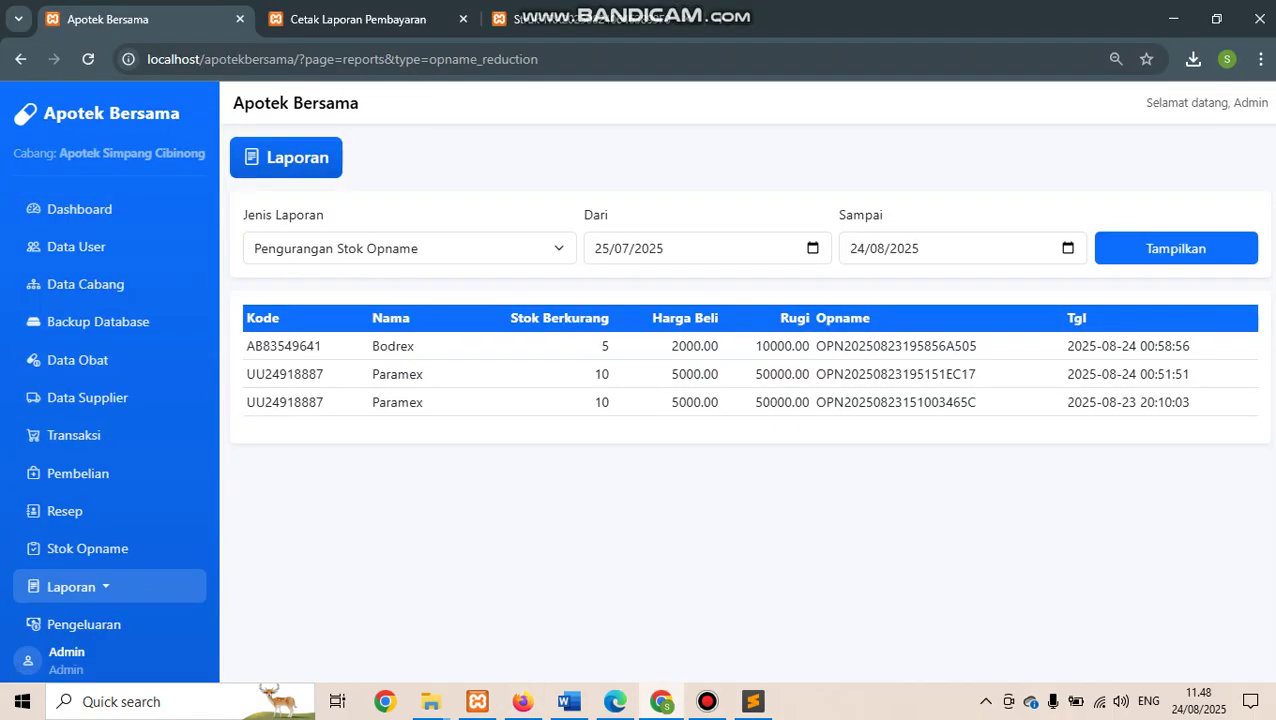
left_click(409, 248)
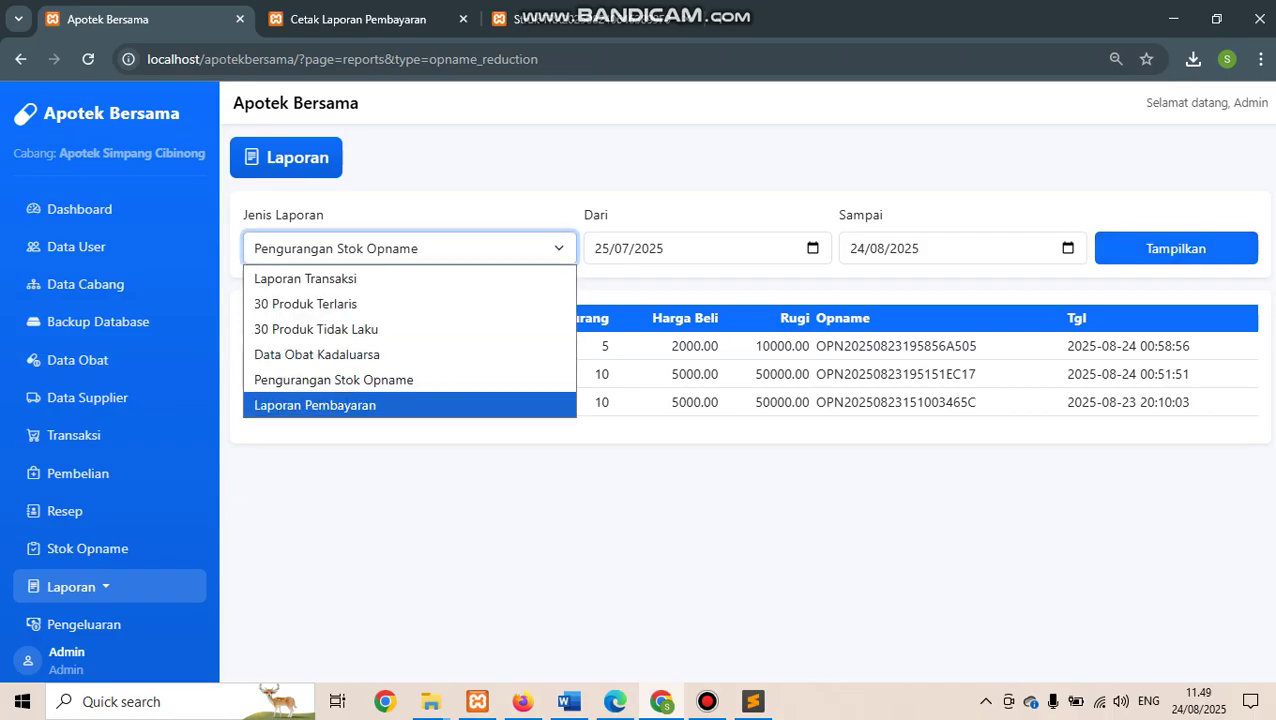
left_click(313, 404)
left_click(580, 314)
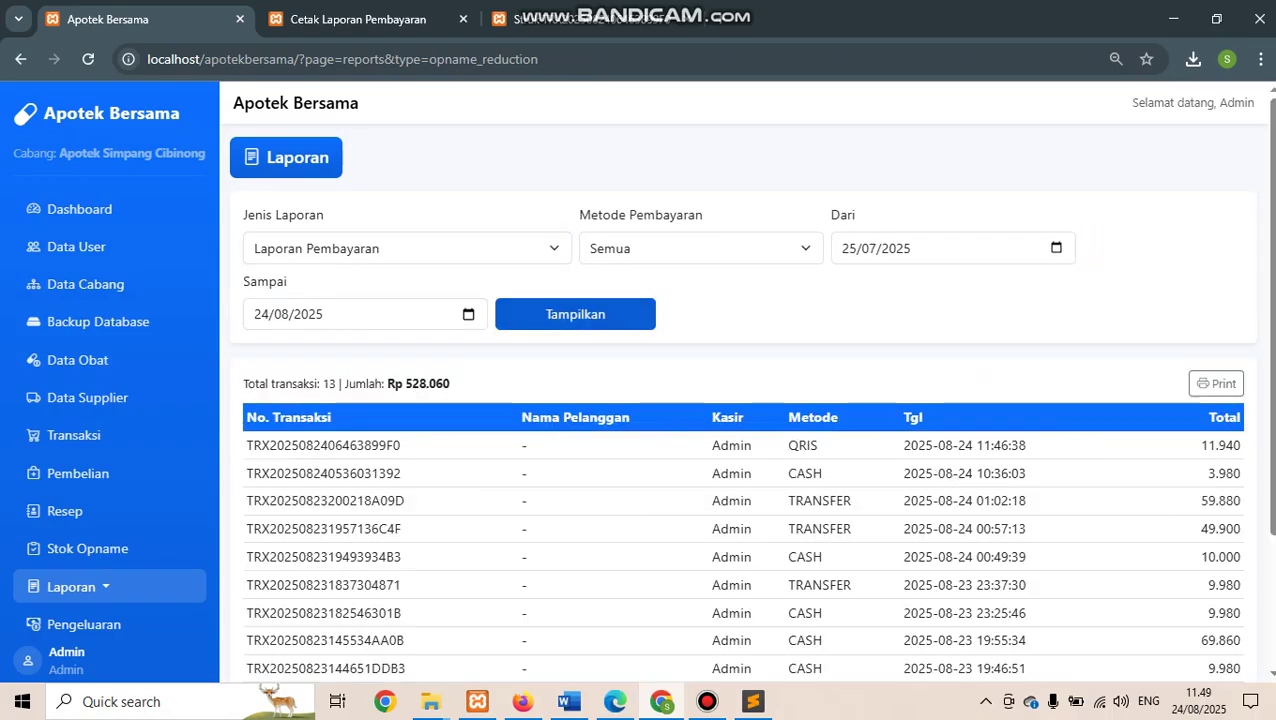
scroll(750, 450, "down", 2)
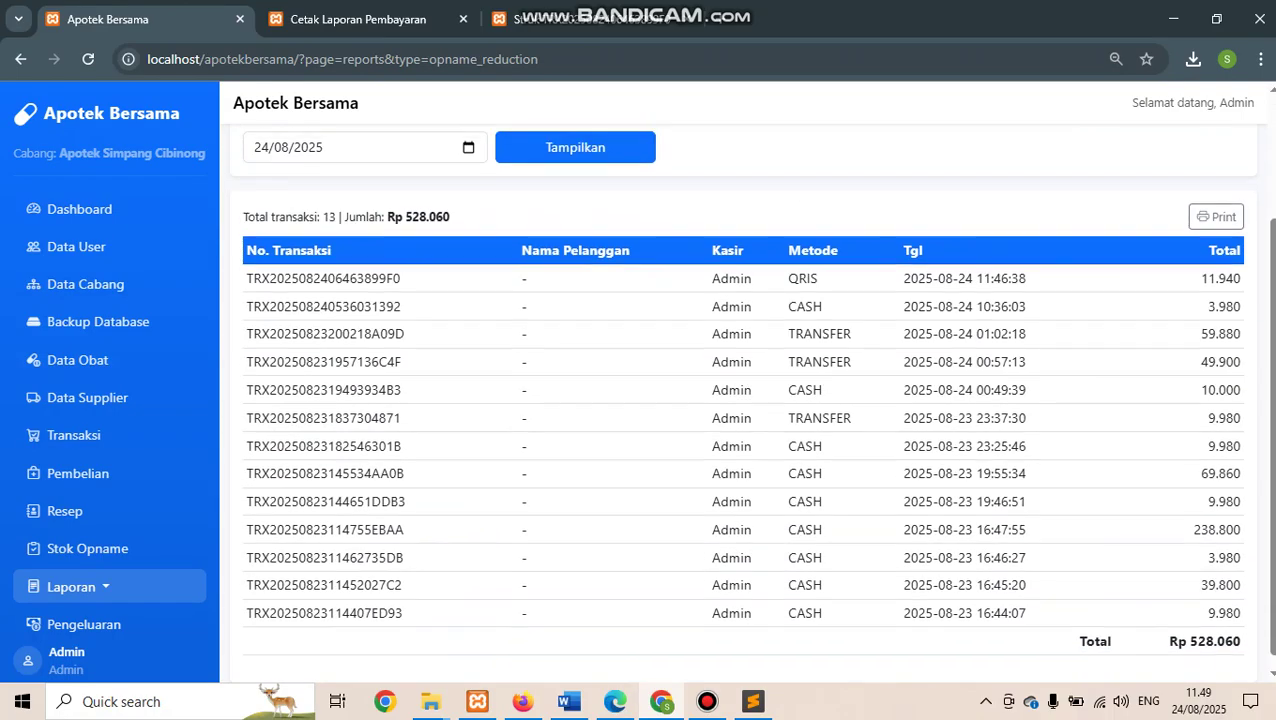
scroll(750, 450, "up", 2)
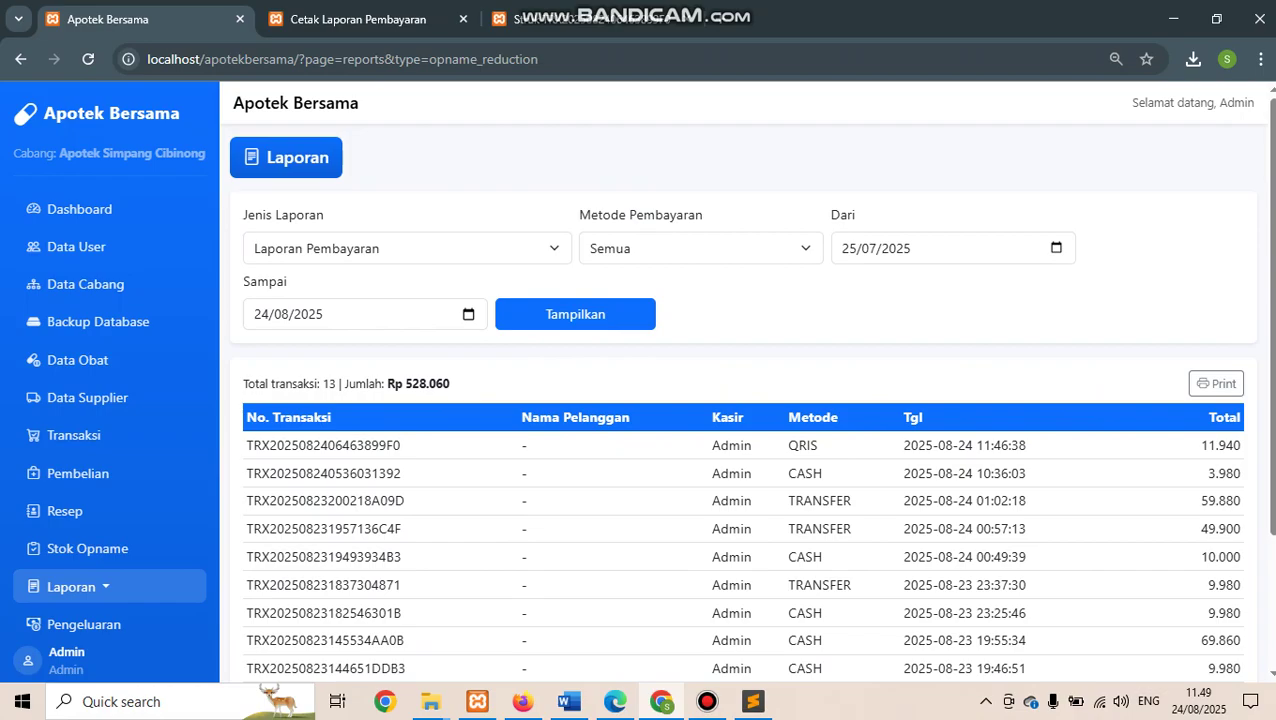
Highlight the admin's branch name, compare it with the cashier's branch report in Firefox and return to Chrome
left_click_drag(156, 153, 205, 153)
left_click(522, 701)
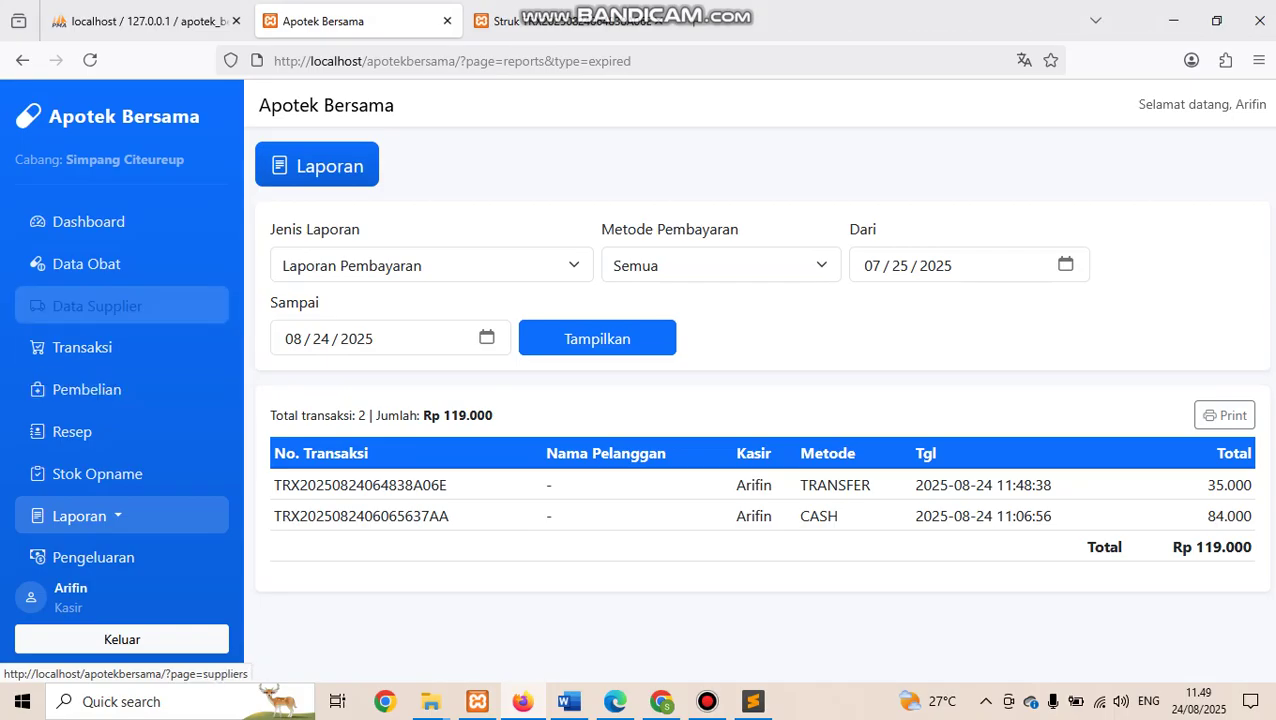
left_click(661, 701)
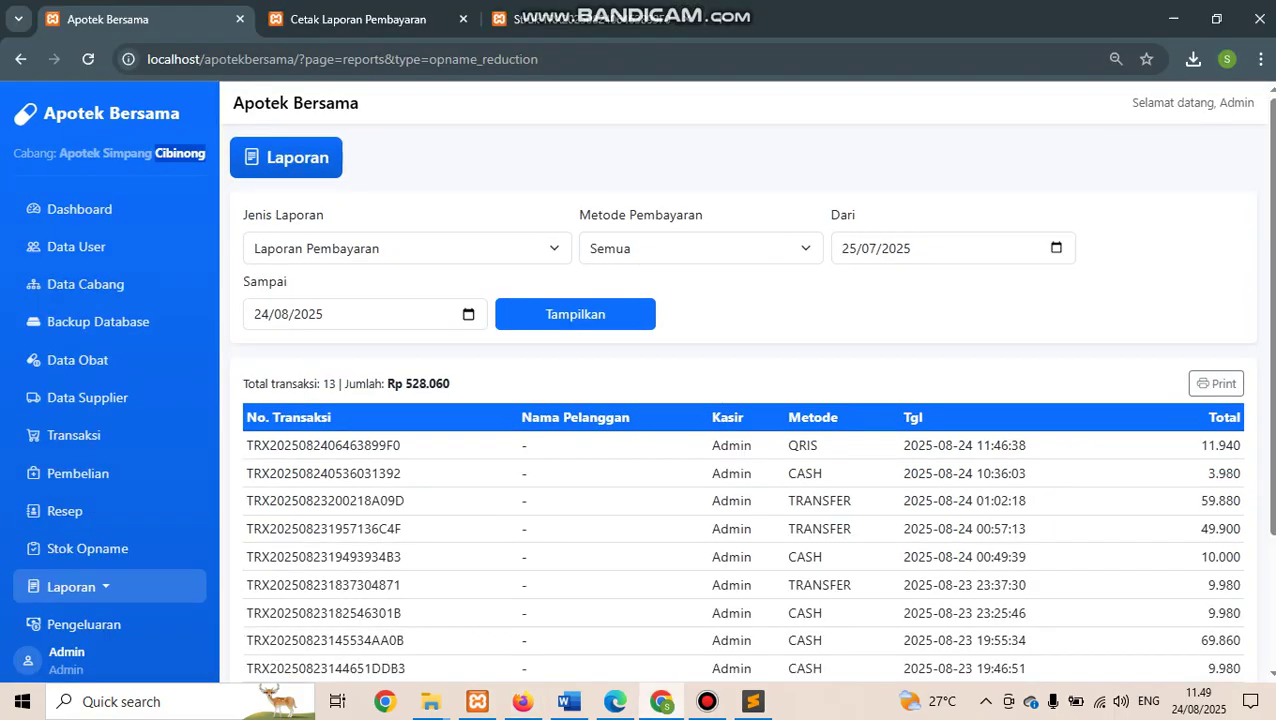
Show the Data Cabang branch list and the available report types, and open the Data Obat medicine list
left_click(85, 284)
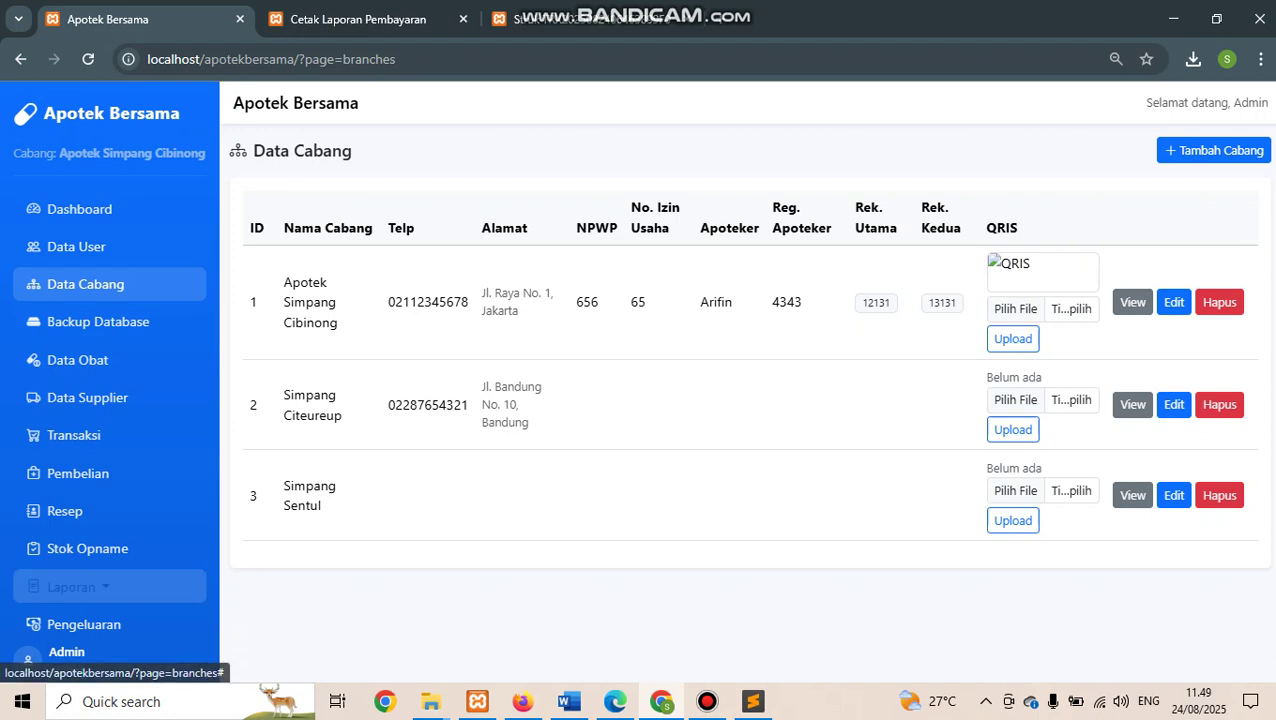
left_click(70, 587)
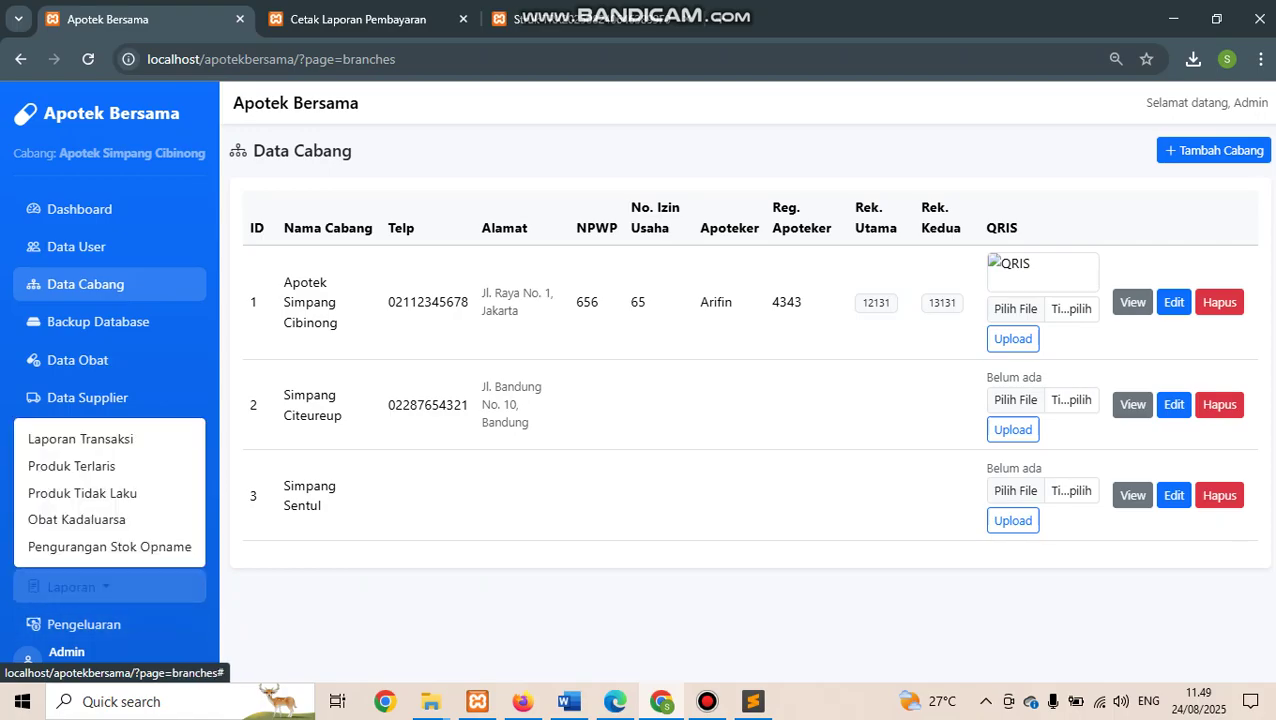
left_click(70, 587)
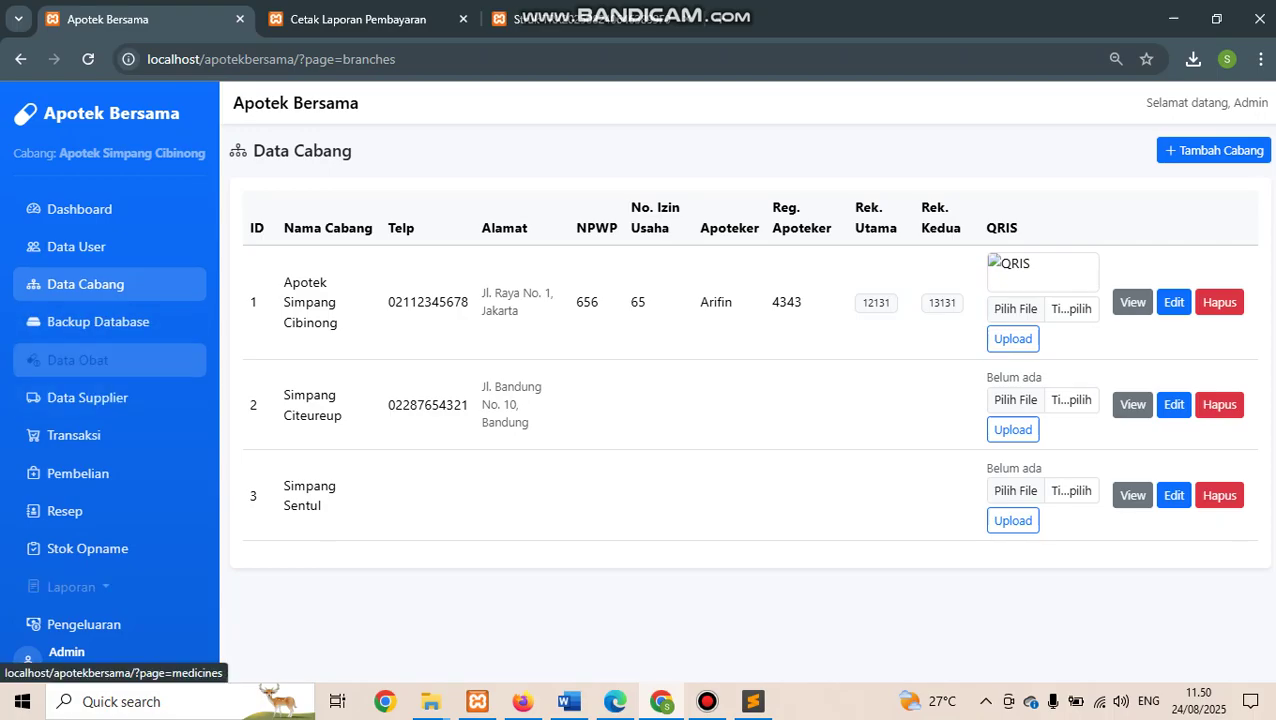
left_click(80, 360)
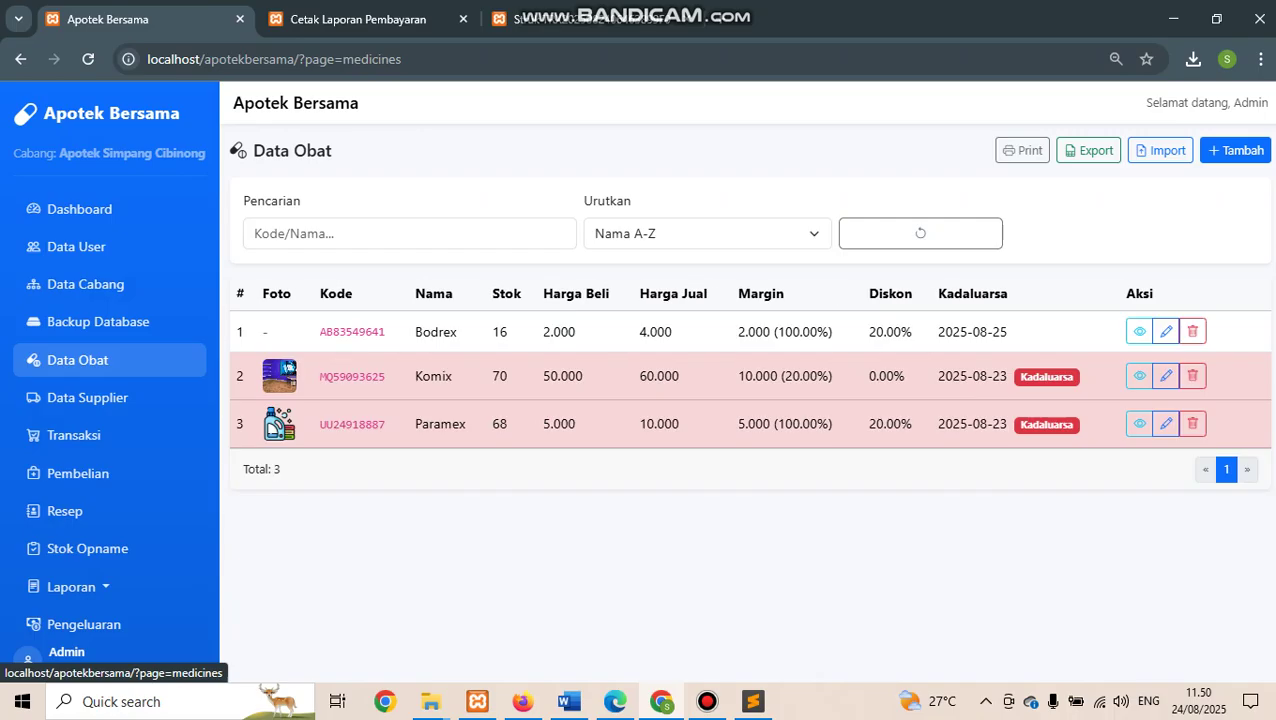